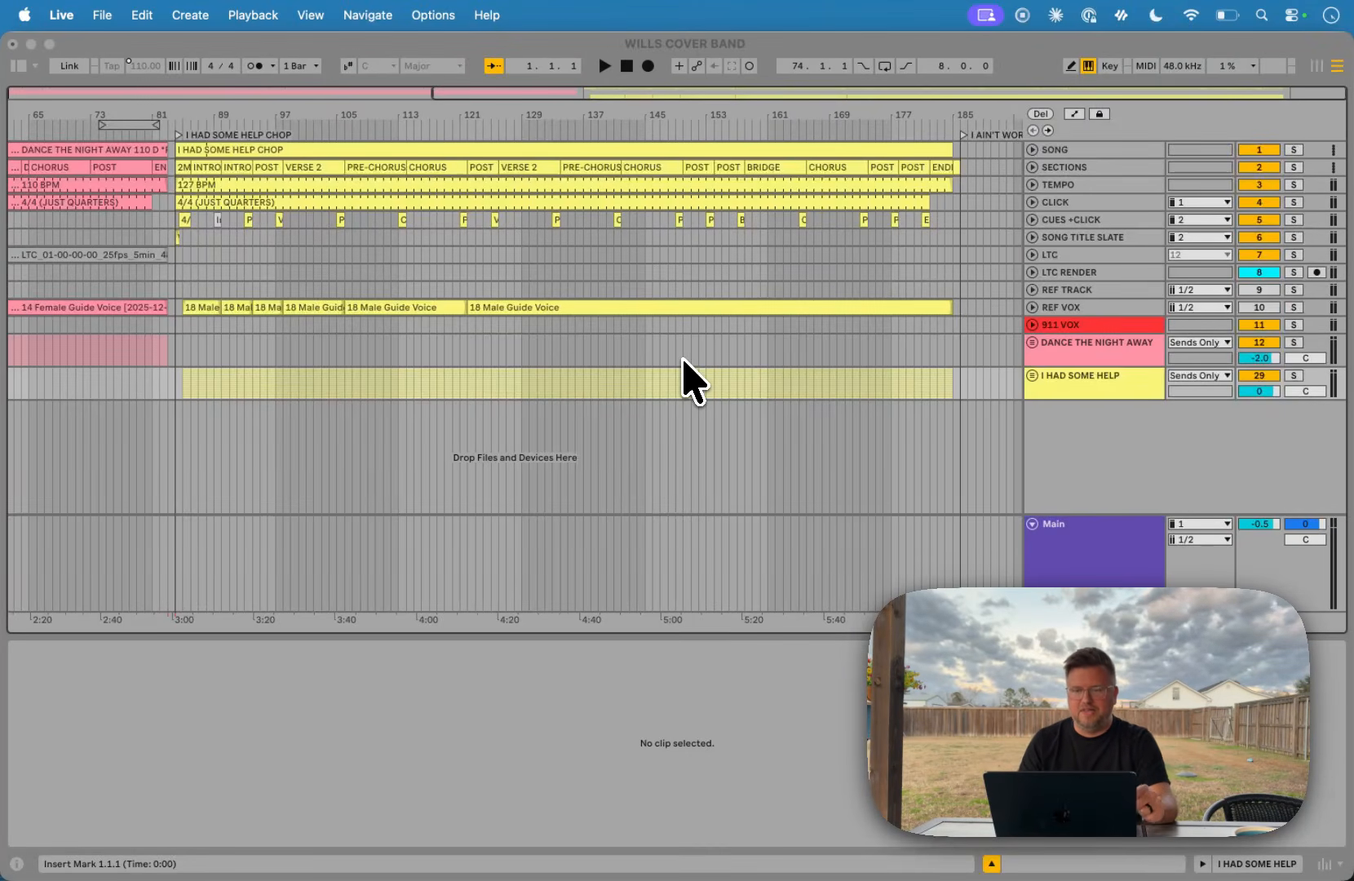
- Import the AIN'T WORRIED ABOUT IT set from the "Onerepublic - I ain't worried" folder's project into the current set as new tracks
{"action": "scroll", "coordinate": [899, 279], "scroll_direction": "down", "scroll_amount": 5}
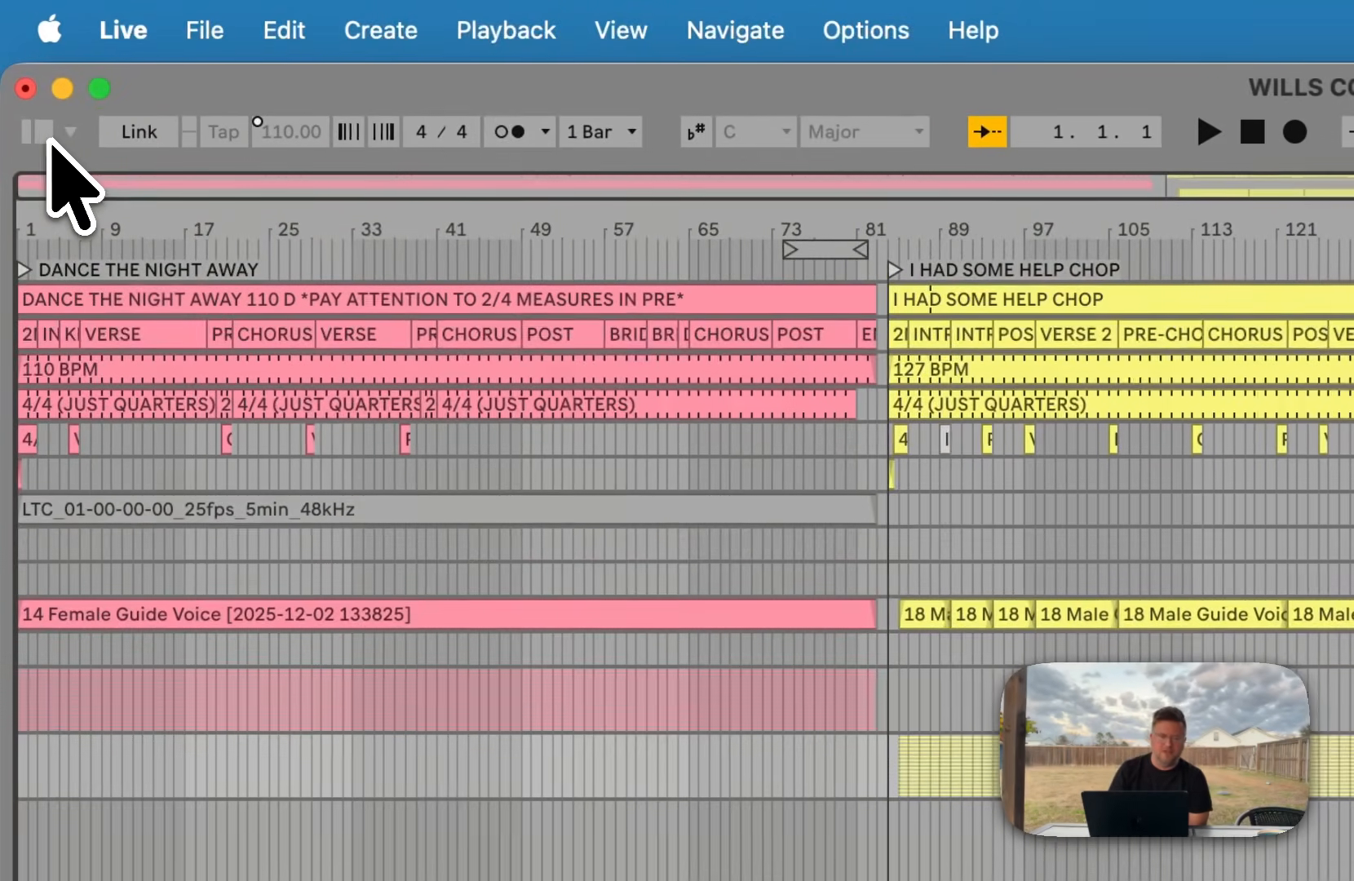
{"action": "left_click", "coordinate": [41, 131]}
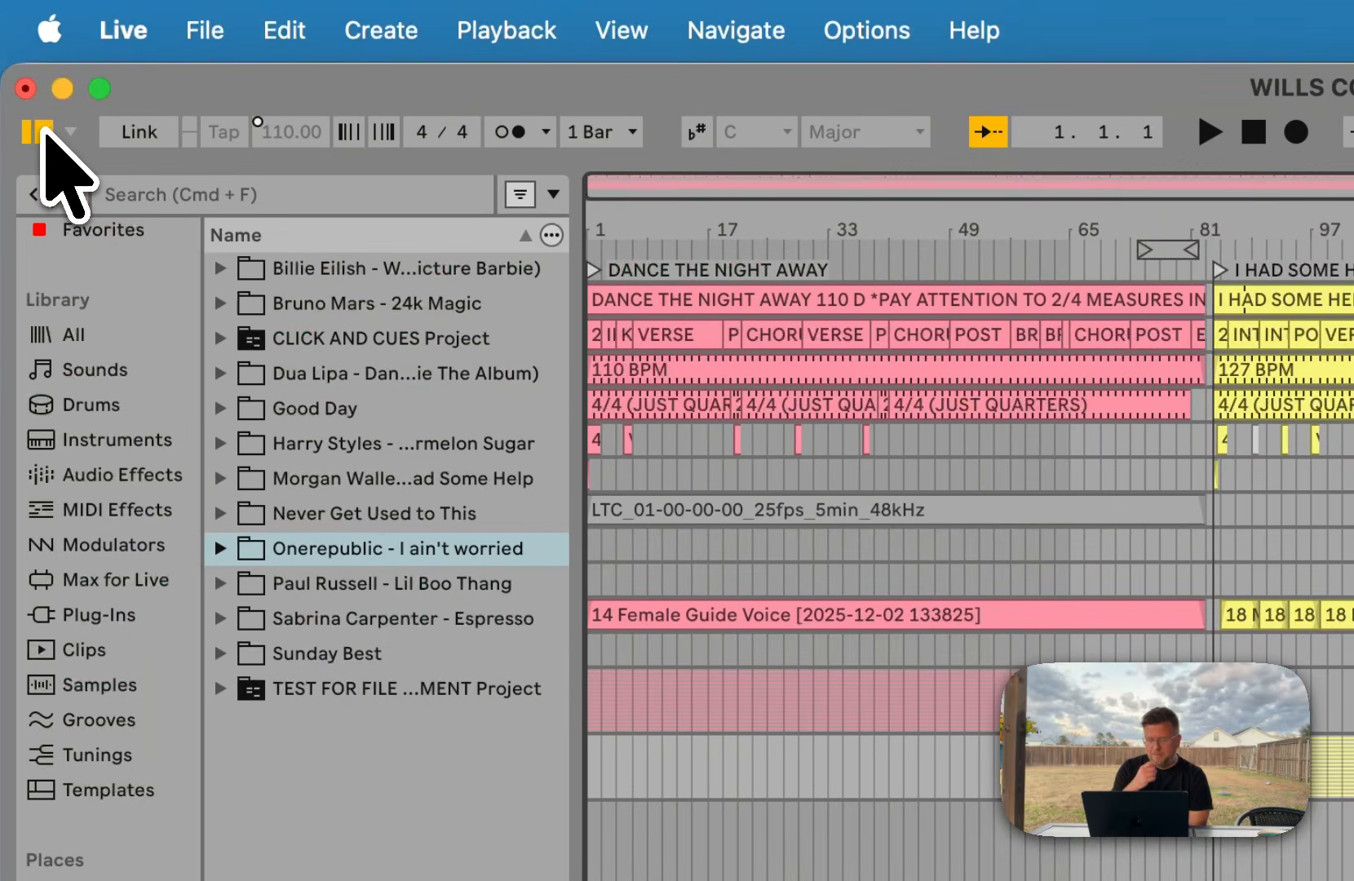
{"action": "left_click", "coordinate": [221, 548]}
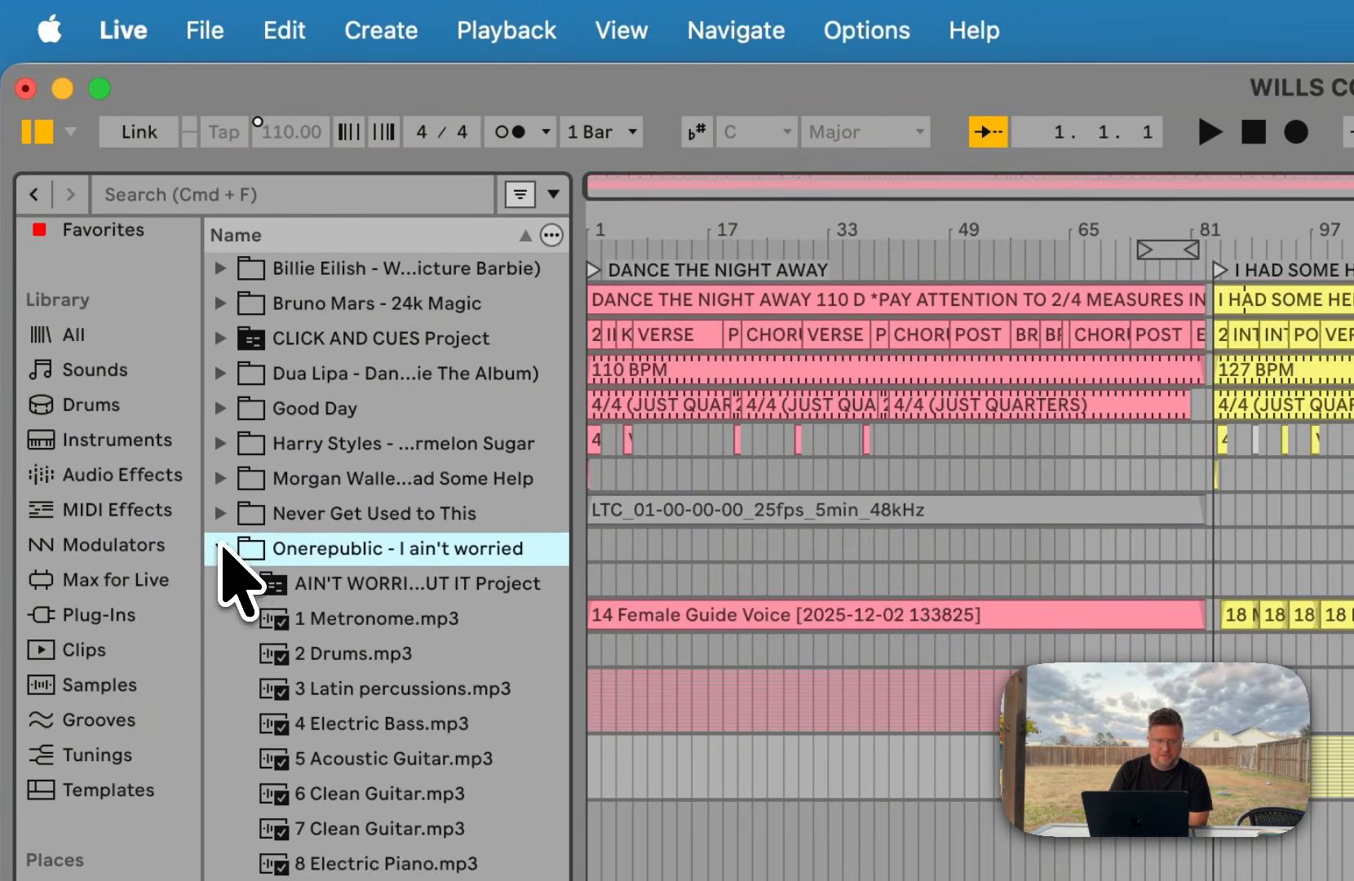
{"action": "left_click", "coordinate": [243, 583]}
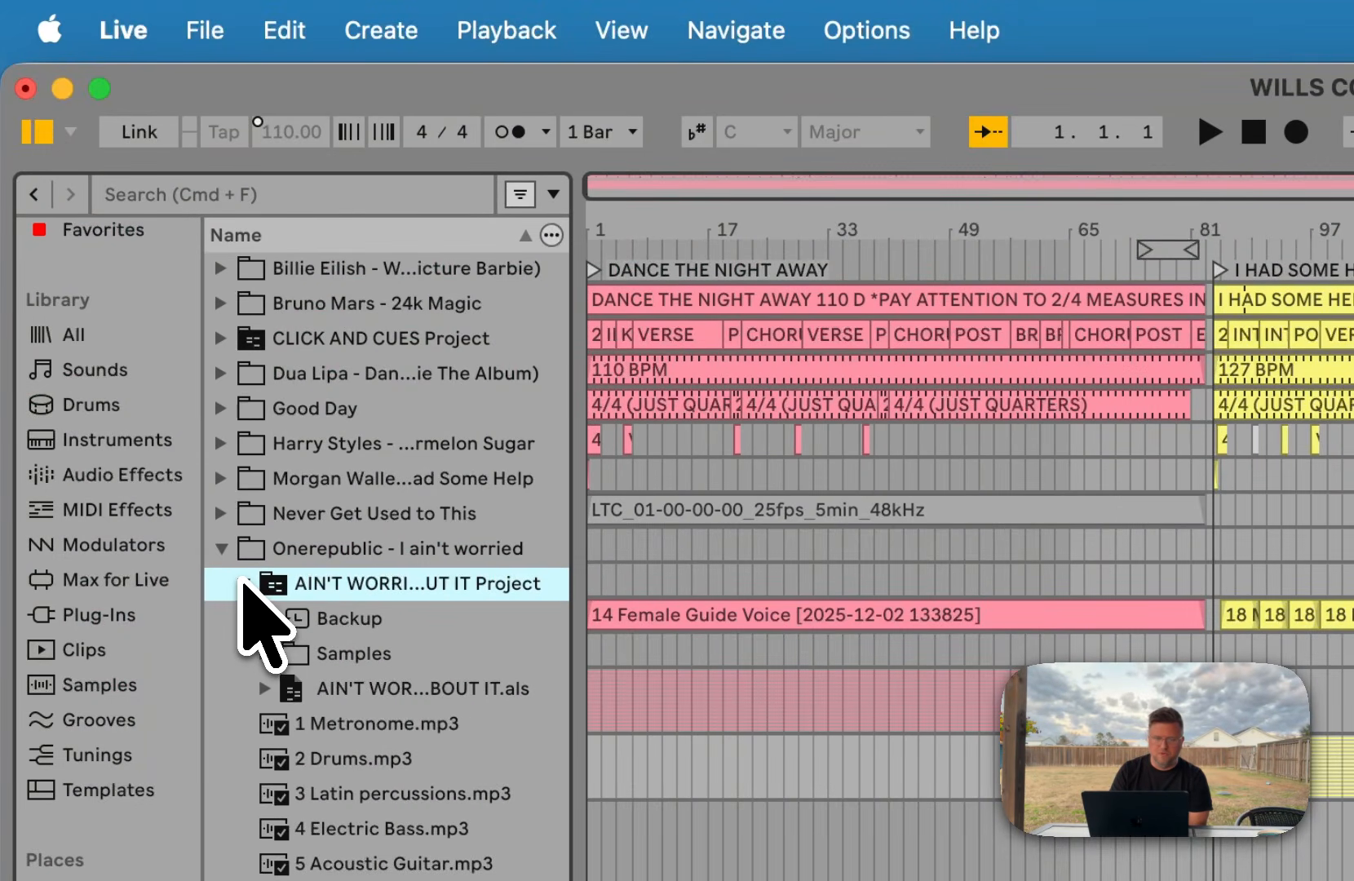
{"action": "left_click", "coordinate": [338, 690]}
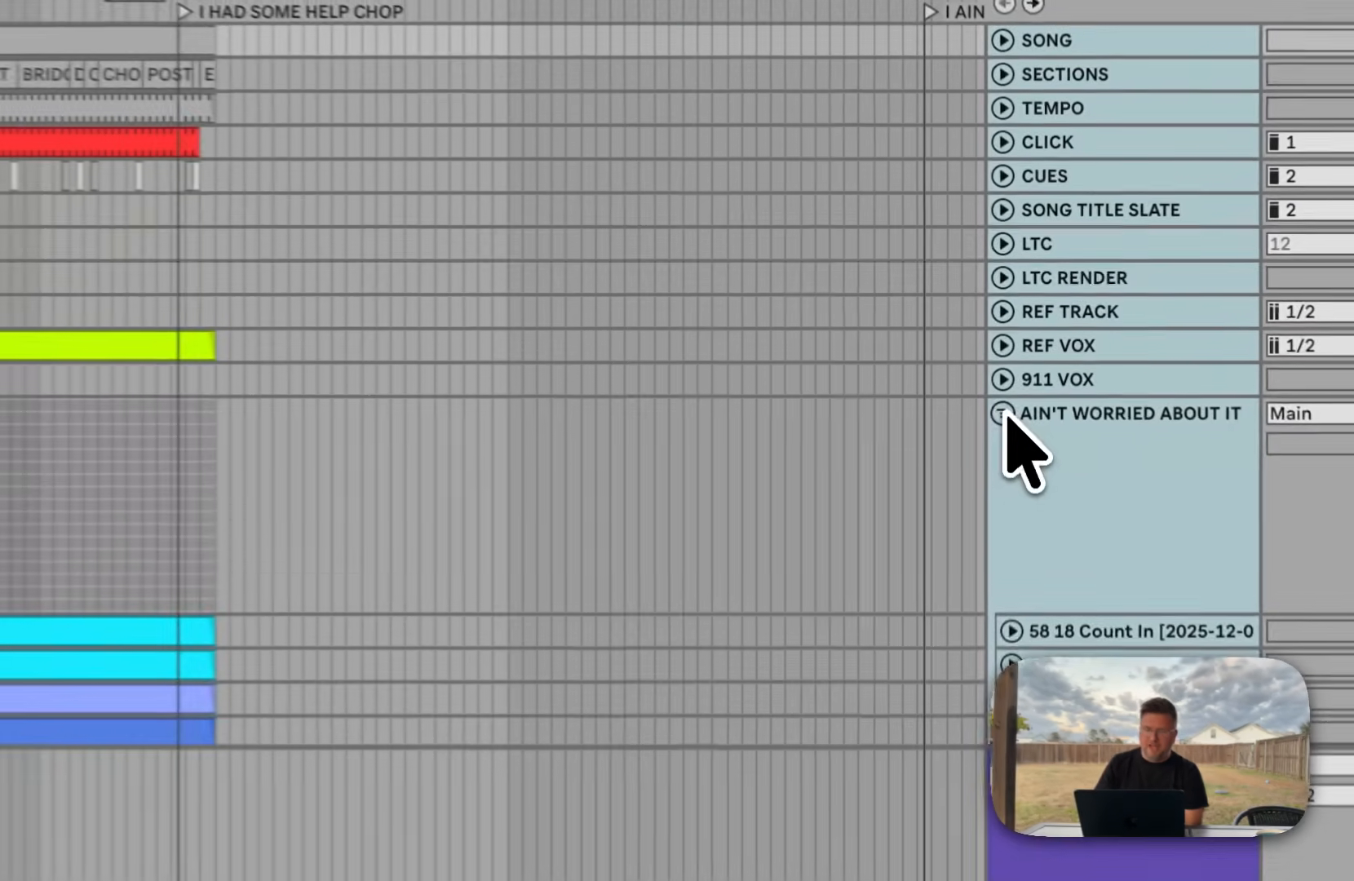
- Fold the imported AIN'T WORRIED ABOUT IT group and cut all of the imported song's clips from the start of the timeline
{"action": "left_click", "coordinate": [1001, 414]}
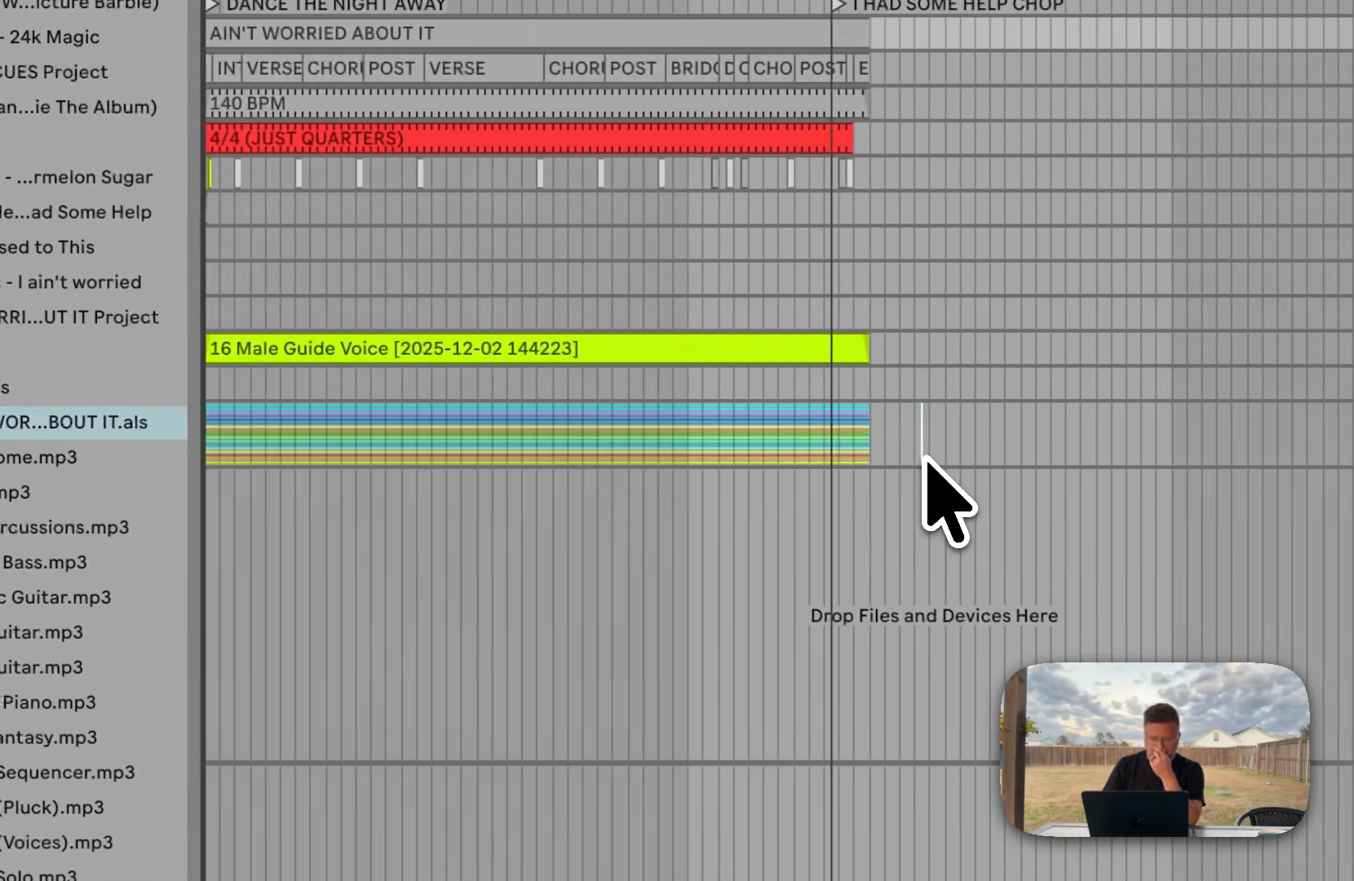
{"action": "left_click", "coordinate": [267, 457]}
{"action": "scroll", "coordinate": [929, 473], "scroll_direction": "up", "scroll_amount": 3}
{"action": "left_click_drag", "start_coordinate": [944, 571], "coordinate": [225, 201]}
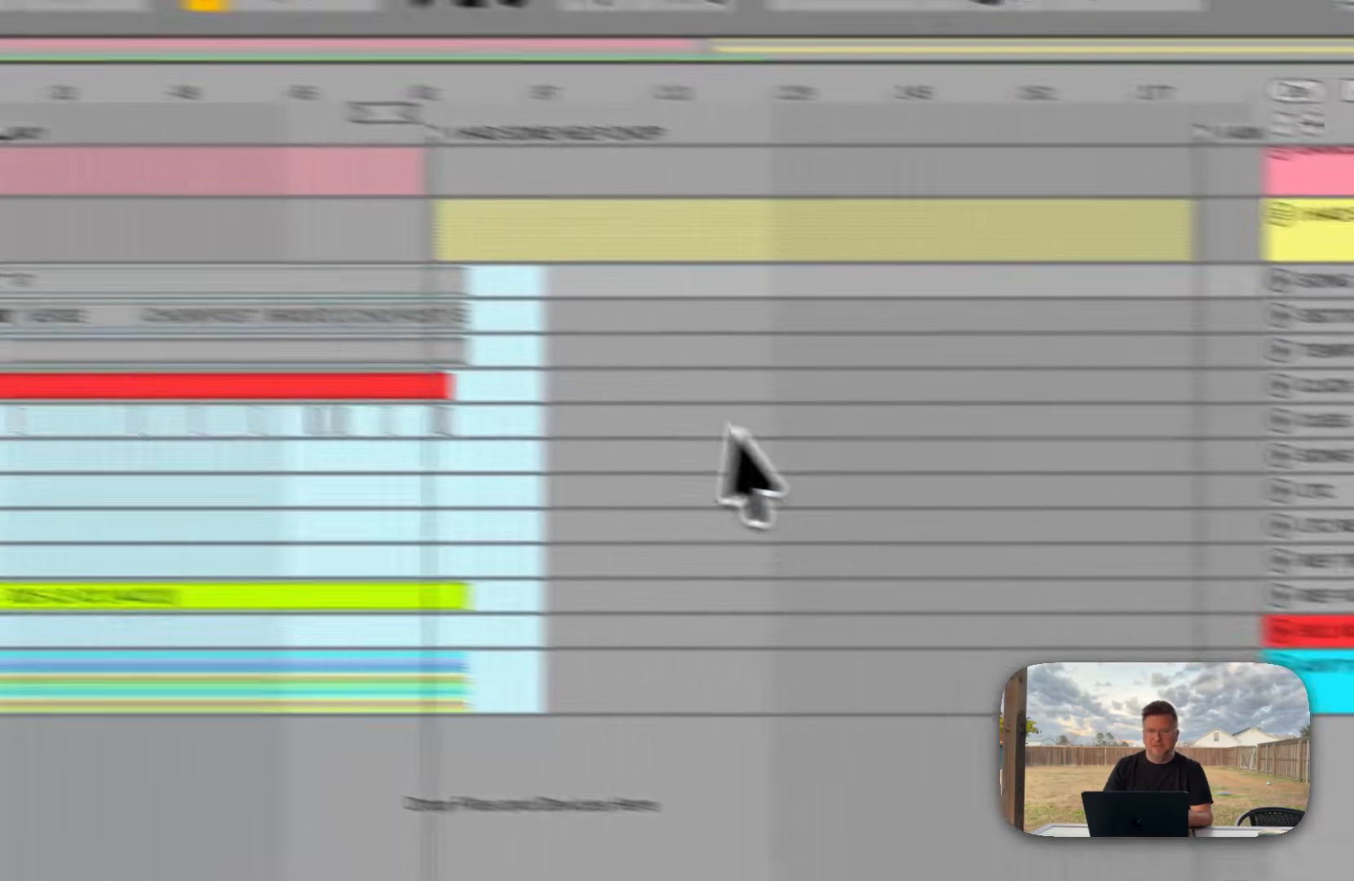
{"action": "key", "text": "Delete"}
- Paste the cut song content on the imported tracks, starting at the I AIN'T WORRIED ABOUT IT locator
{"action": "scroll", "coordinate": [663, 417], "scroll_direction": "up", "scroll_amount": 1}
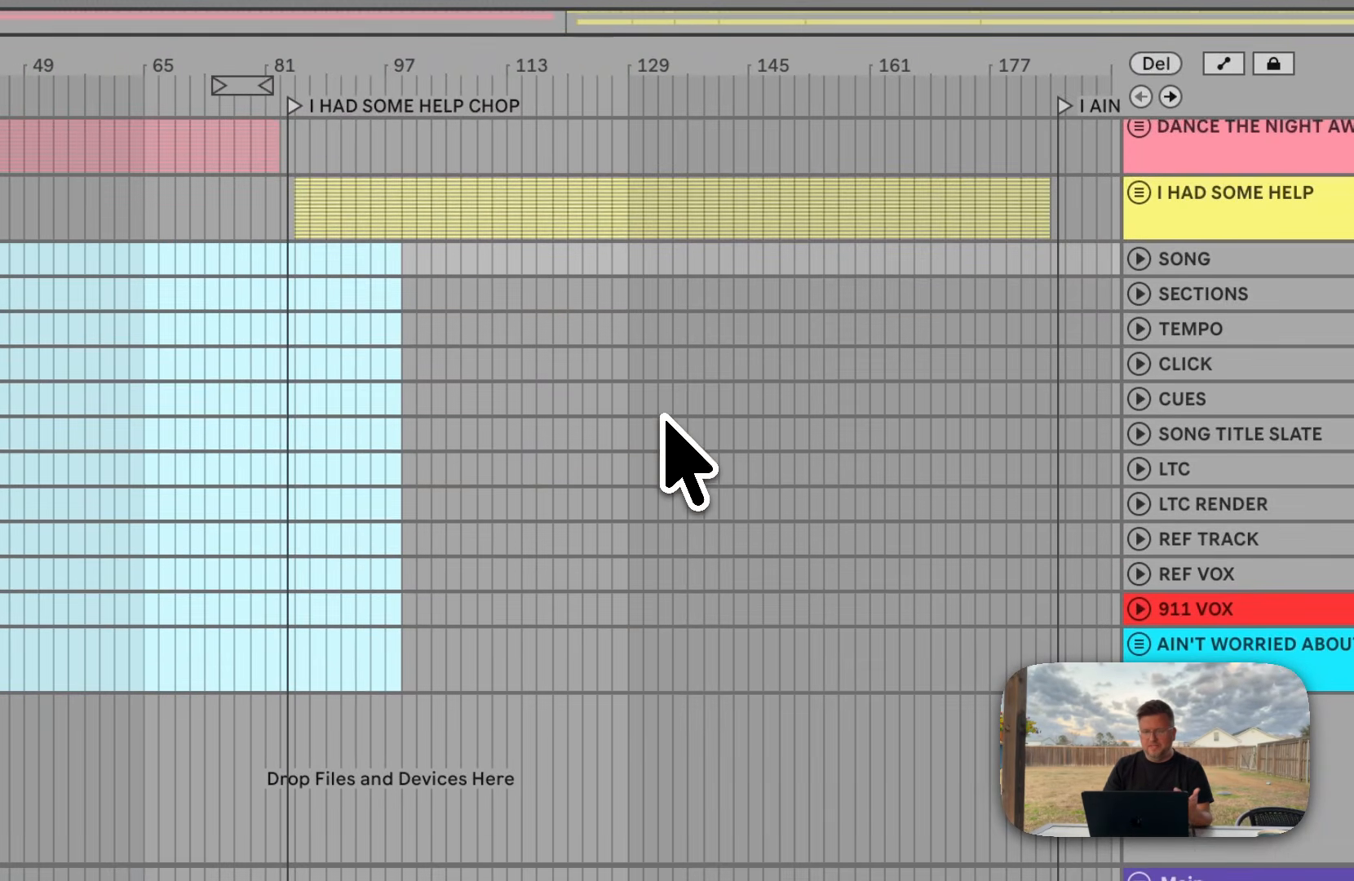
{"action": "scroll", "coordinate": [1003, 404], "scroll_direction": "up", "scroll_amount": 8}
{"action": "scroll", "coordinate": [1005, 400], "scroll_direction": "right", "scroll_amount": 5}
{"action": "scroll", "coordinate": [1009, 393], "scroll_direction": "down", "scroll_amount": 3}
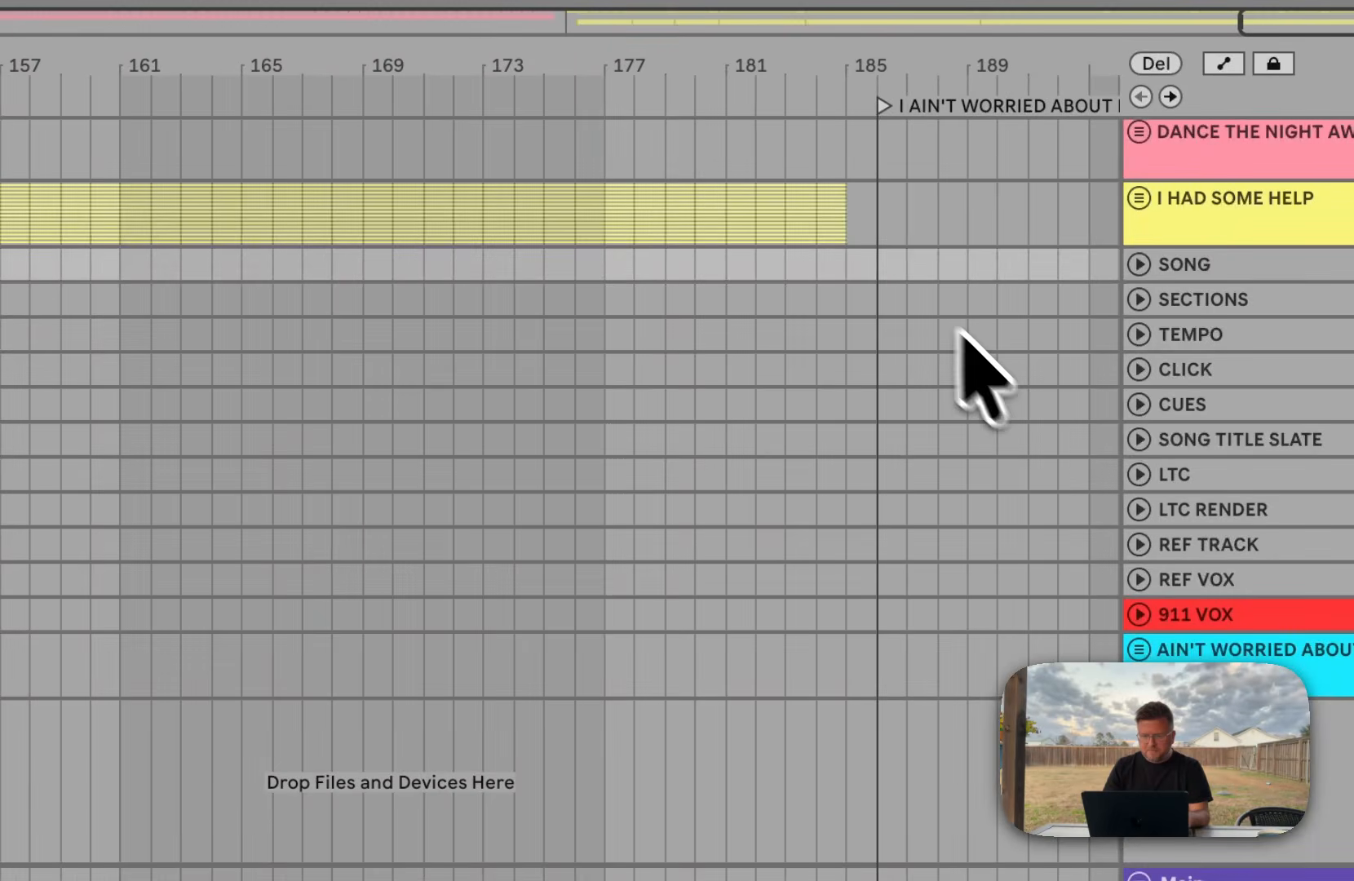
{"action": "left_click", "coordinate": [877, 263]}
{"action": "key", "text": "super+v"}
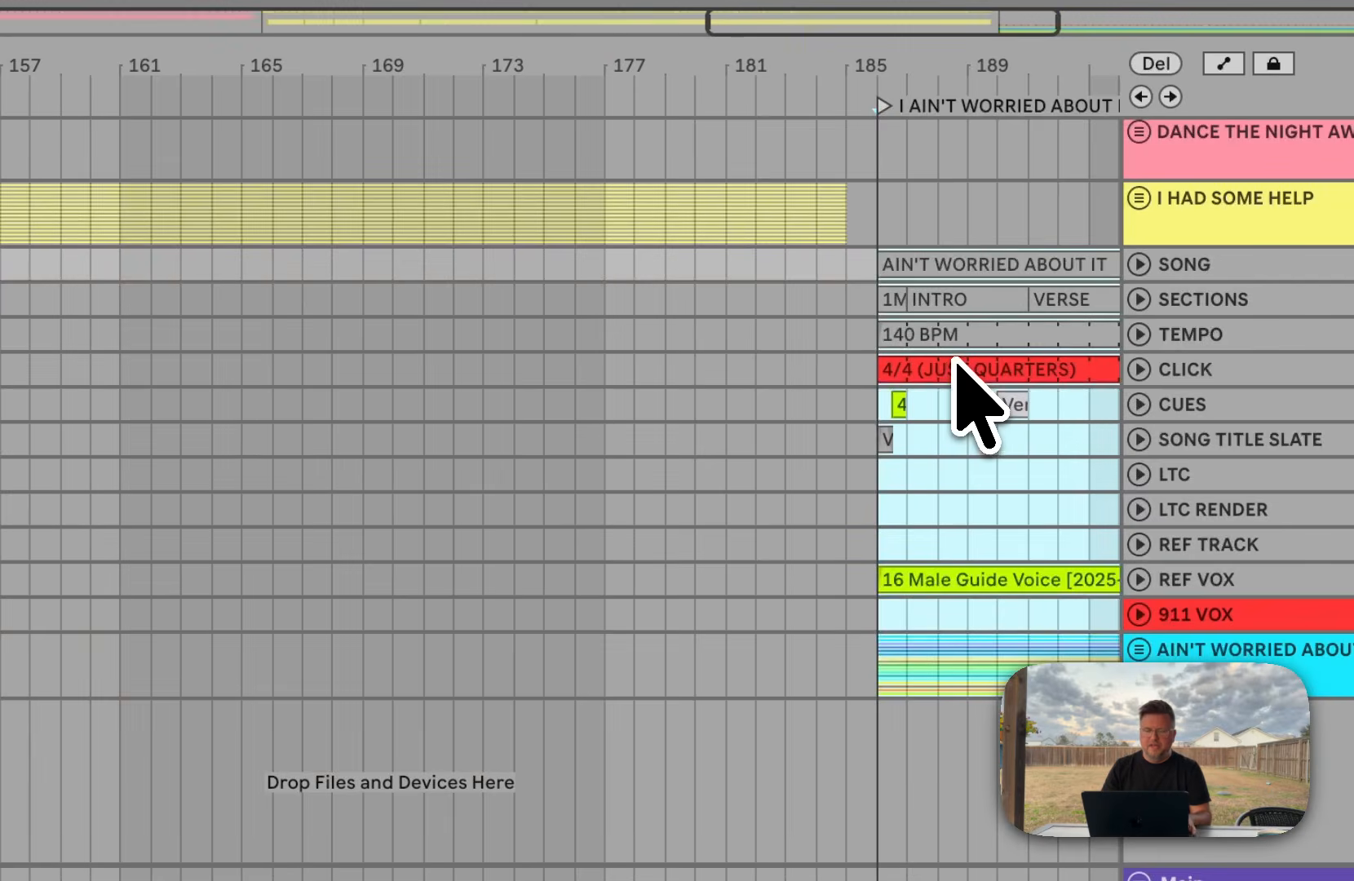
- Move the clips on the imported SONG through 911 VOX tracks to the set's original matching tracks at the I AIN'T WORRIED ABOUT IT locator
{"action": "scroll", "coordinate": [954, 367], "scroll_direction": "down", "scroll_amount": 5}
{"action": "key", "text": "z"}
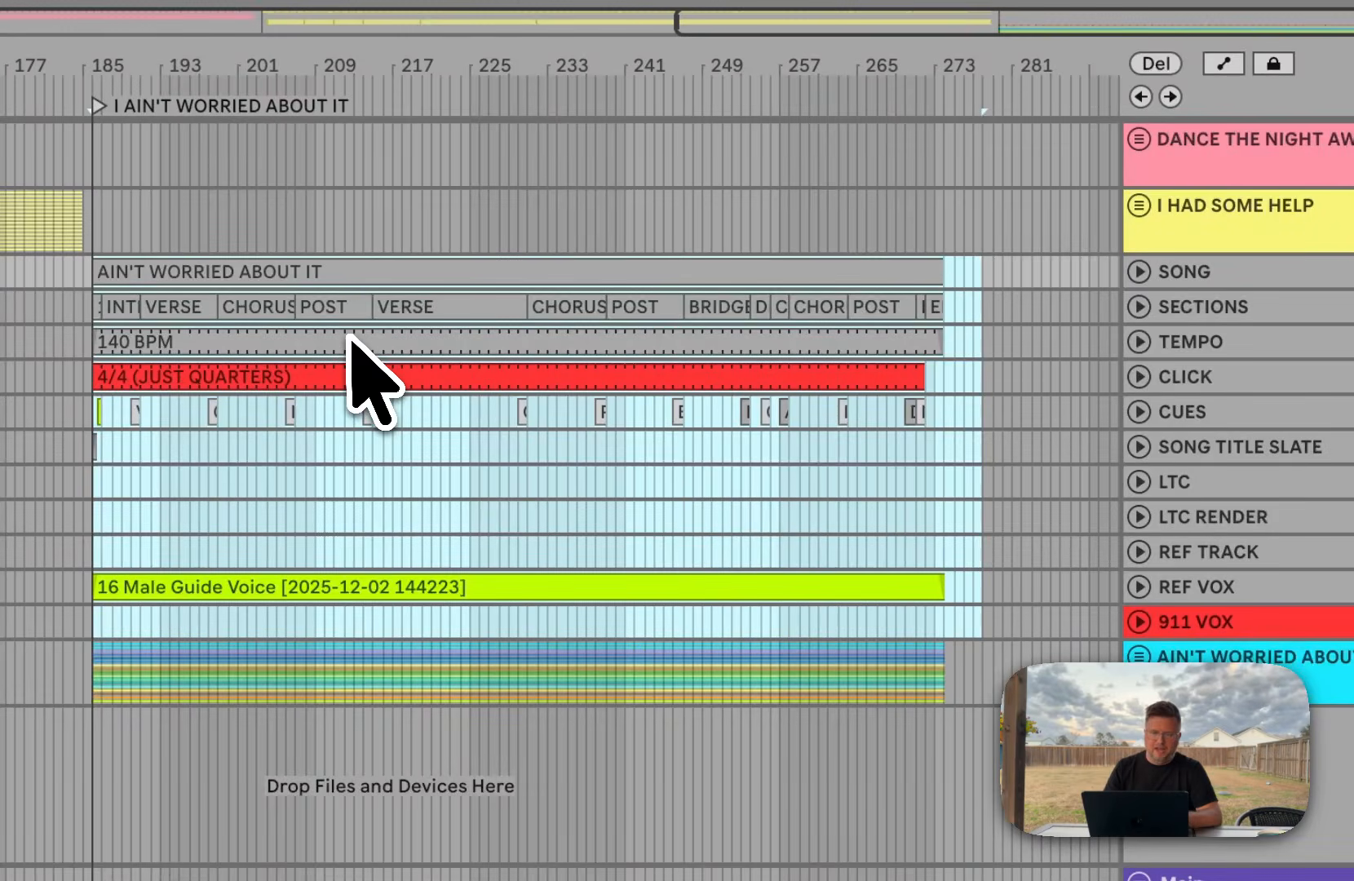
{"action": "key", "text": "super+x"}
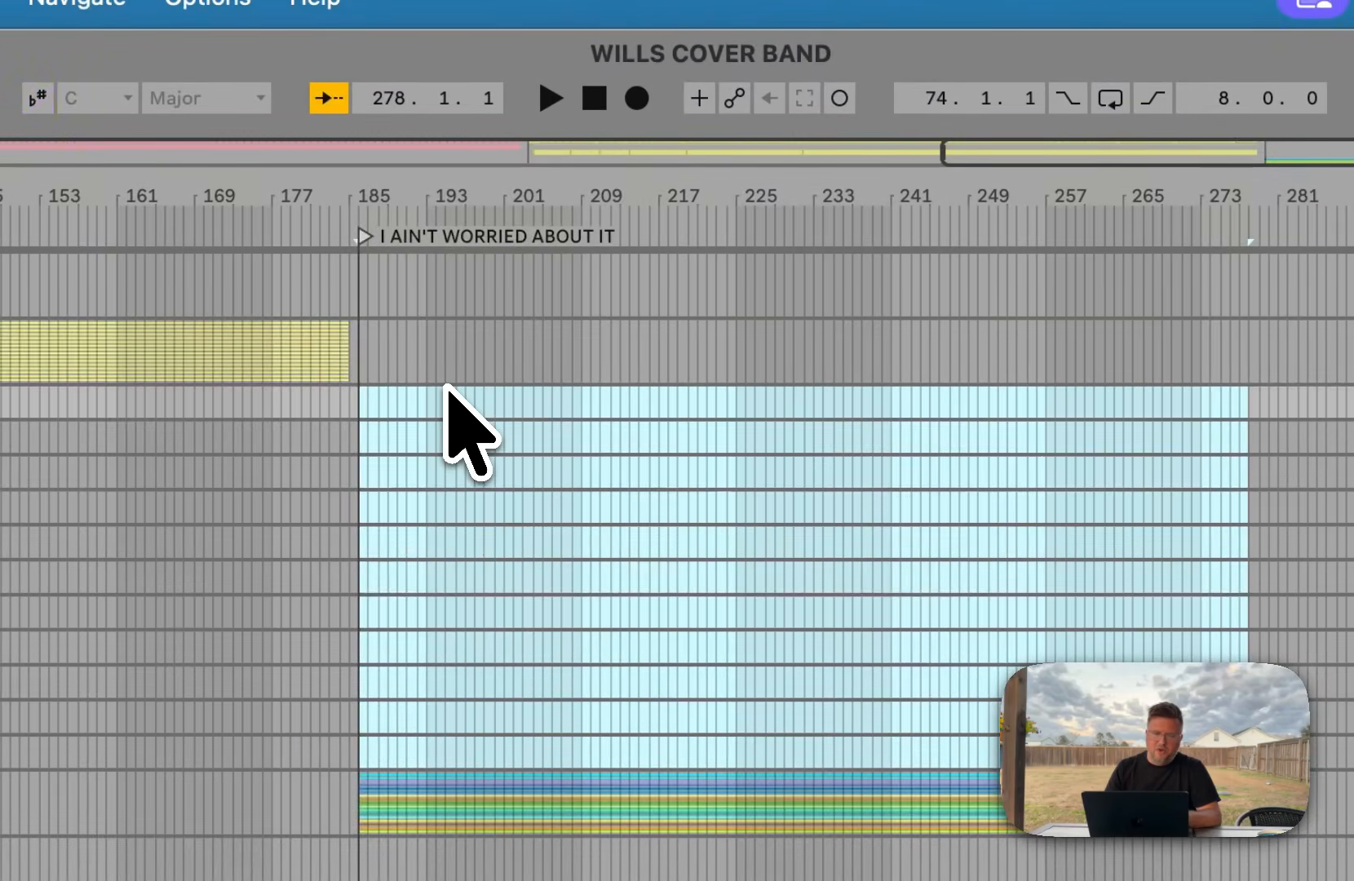
{"action": "scroll", "coordinate": [426, 375], "scroll_direction": "up", "scroll_amount": 5}
{"action": "left_click", "coordinate": [359, 278]}
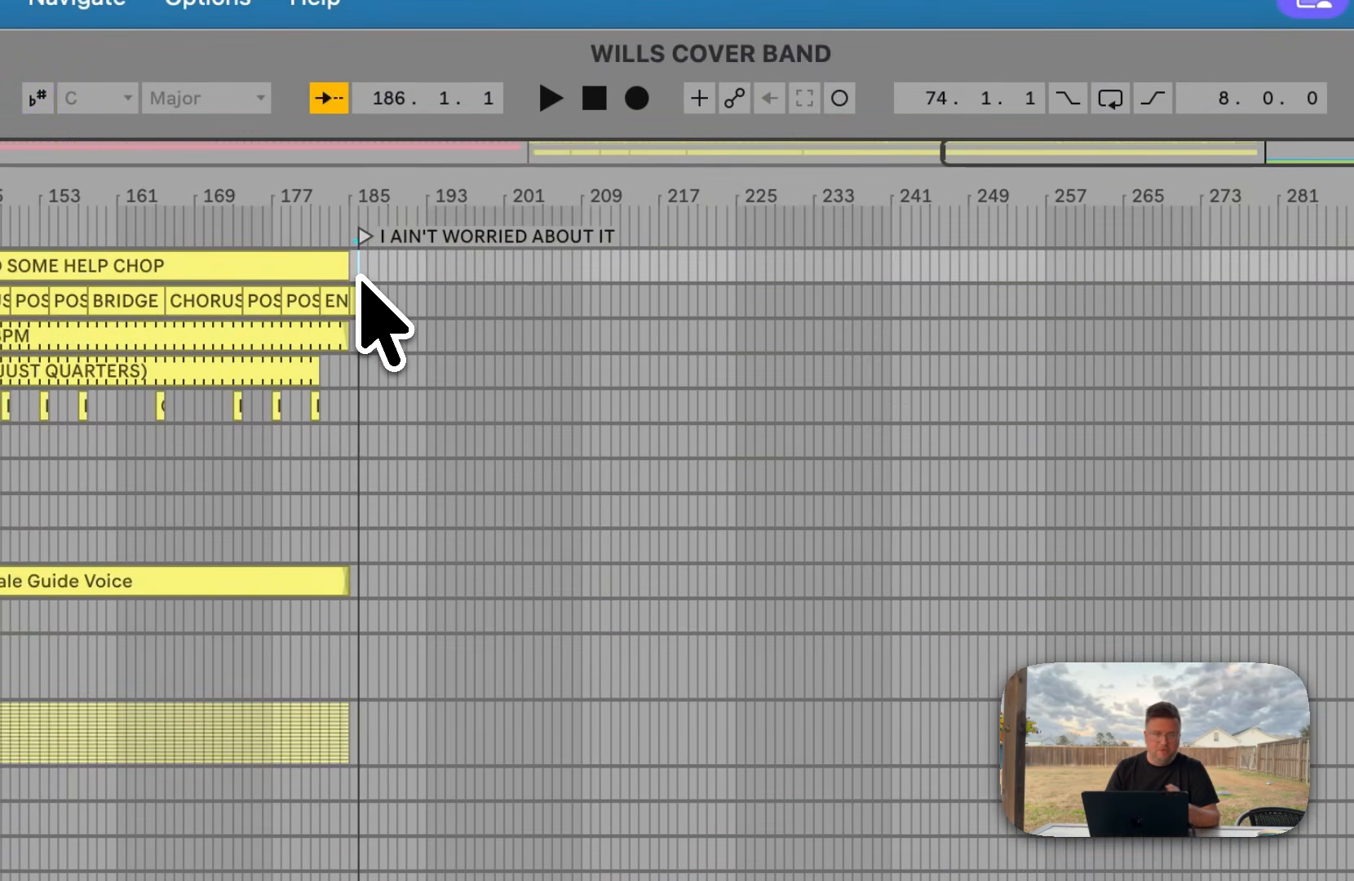
{"action": "key", "text": "super+v"}
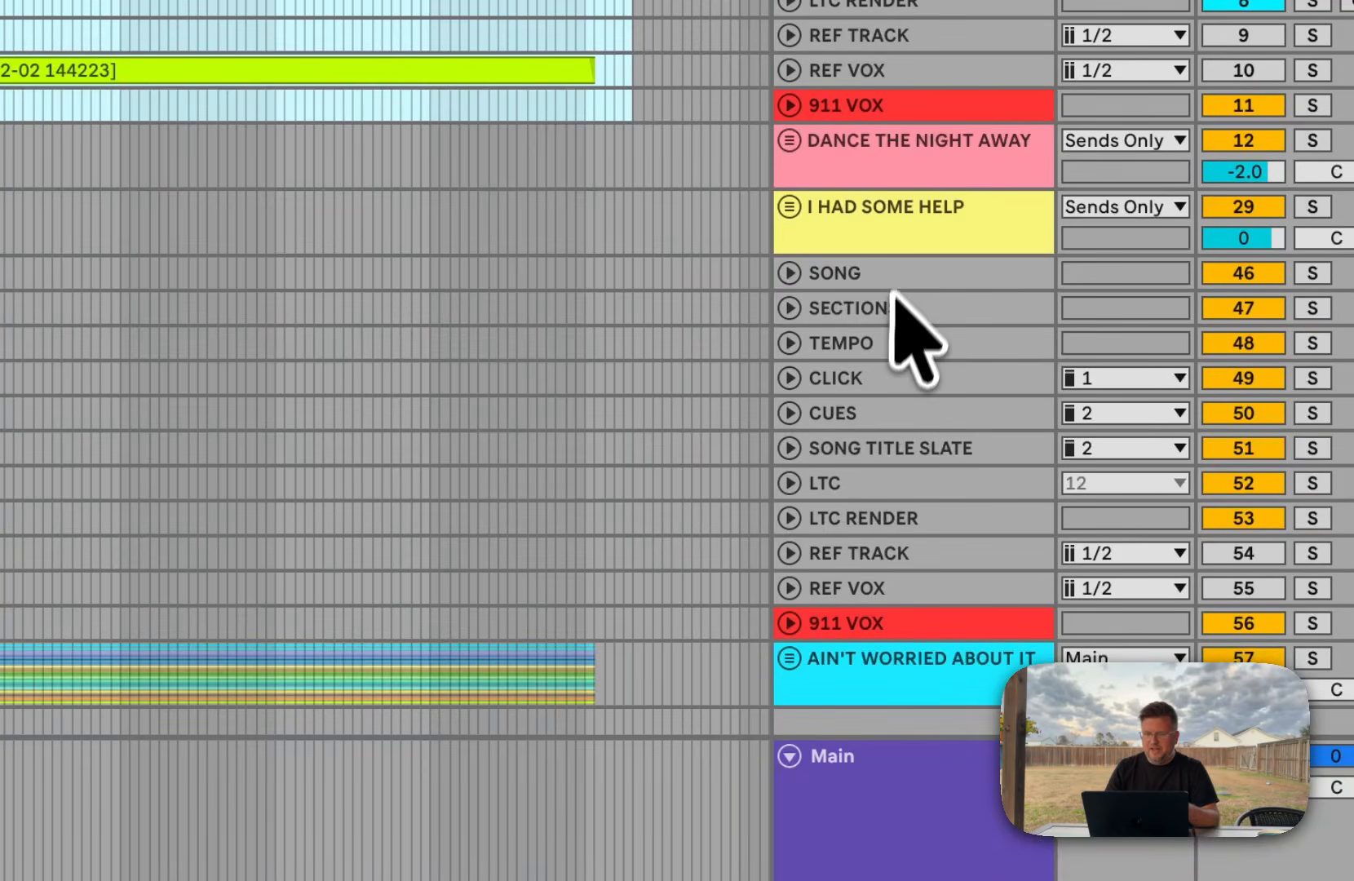
- Delete the duplicate, emptied tracks from SONG through 911 VOX above the AIN'T WORRIED ABOUT IT group
{"action": "left_click", "coordinate": [894, 286]}
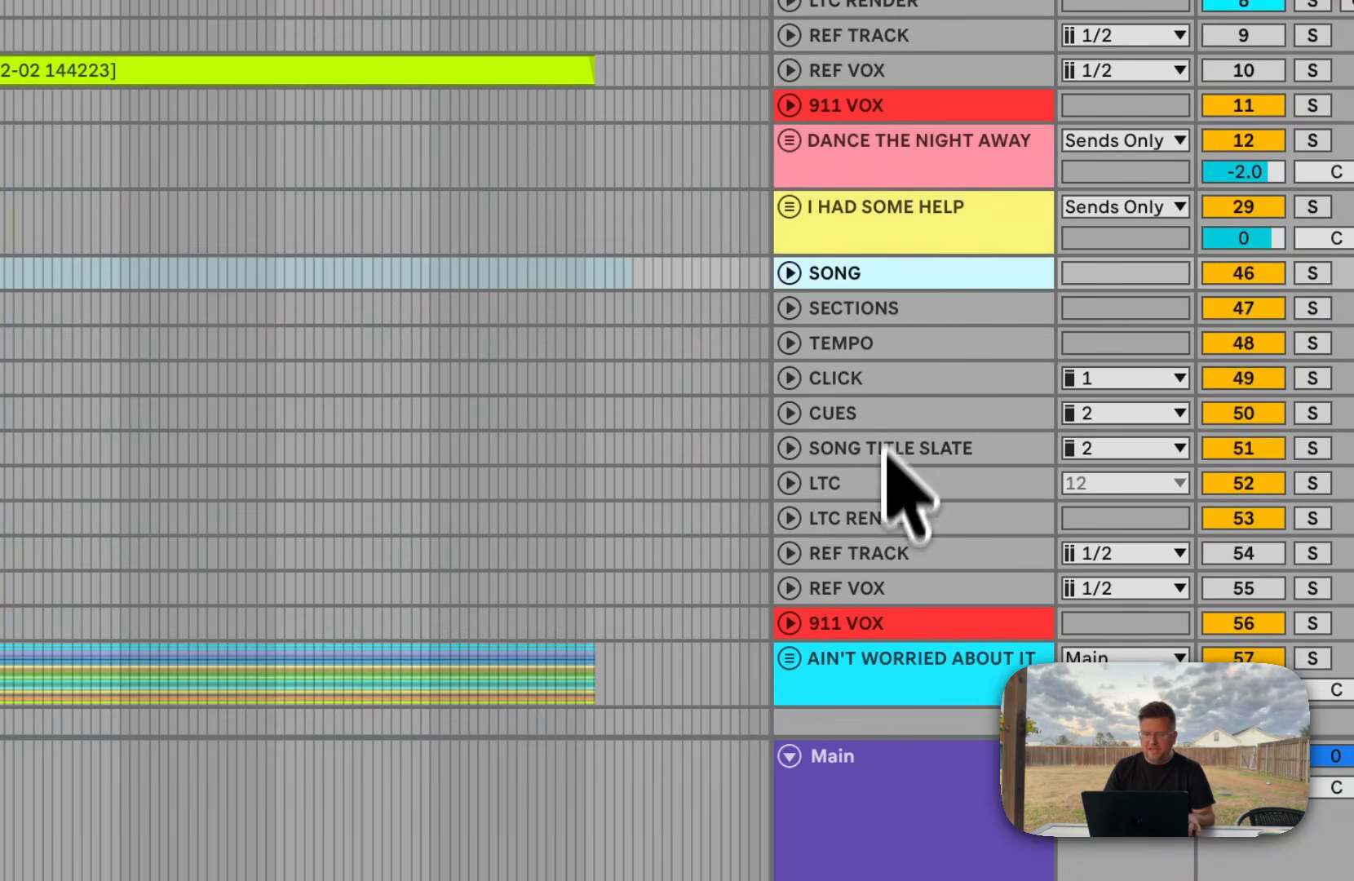
{"action": "left_click", "coordinate": [885, 624], "text": "shift"}
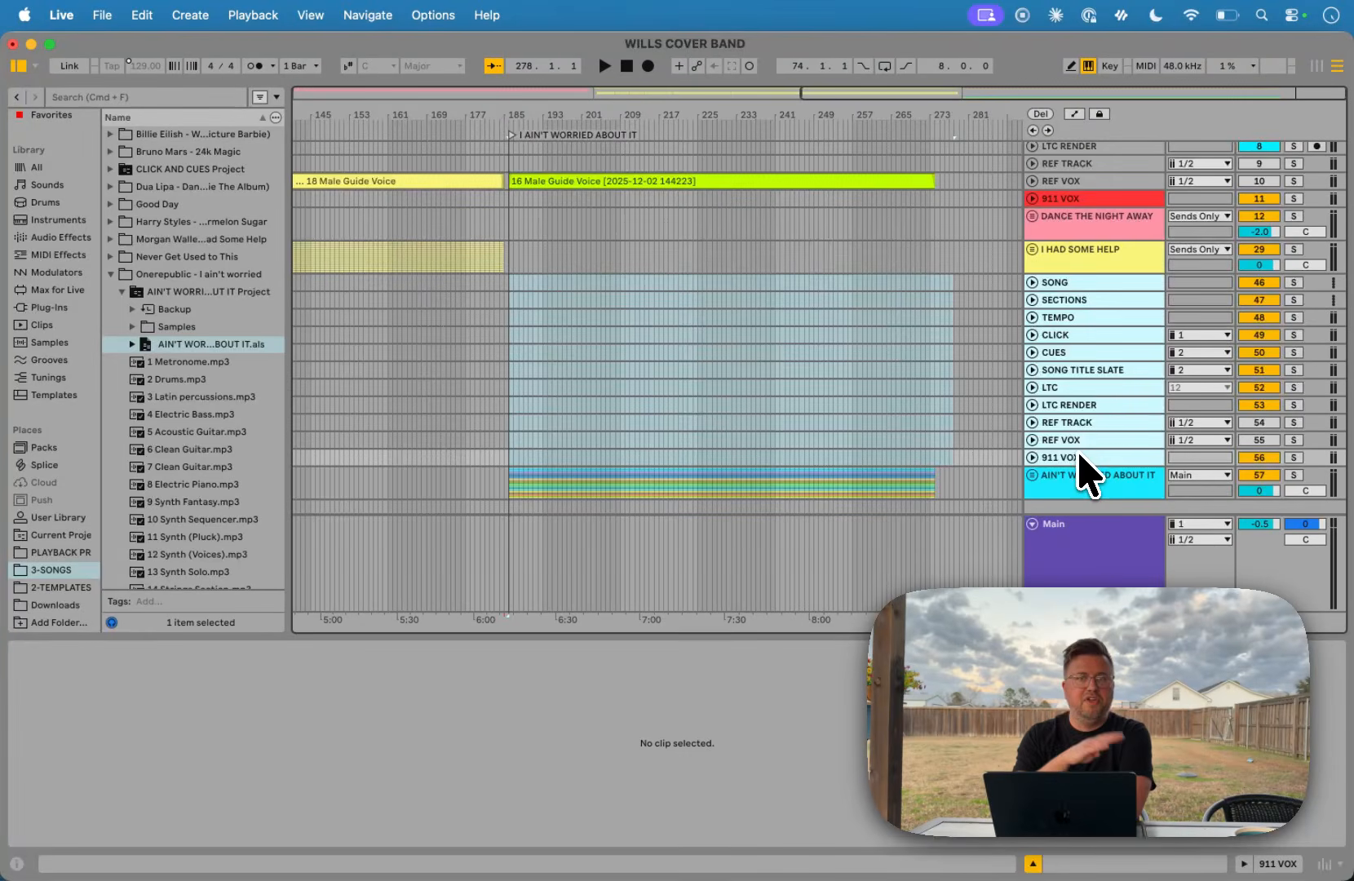
{"action": "key", "text": "Delete"}
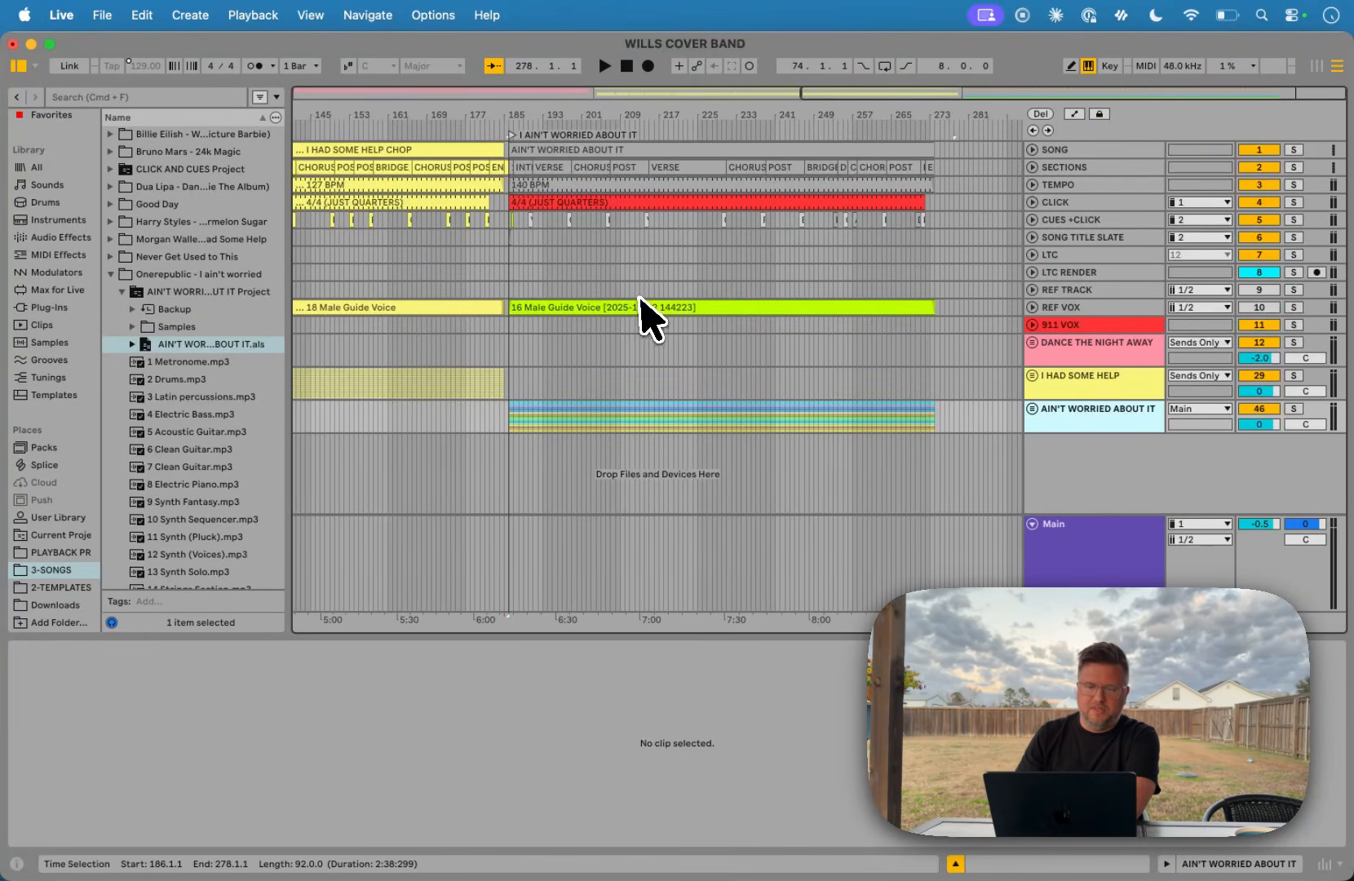
- Play the arrangement briefly from the I AIN'T WORRIED ABOUT IT locator to check the song's start
{"action": "scroll", "coordinate": [637, 296], "scroll_direction": "up", "scroll_amount": 5}
{"action": "scroll", "coordinate": [448, 222], "scroll_direction": "left", "scroll_amount": 10}
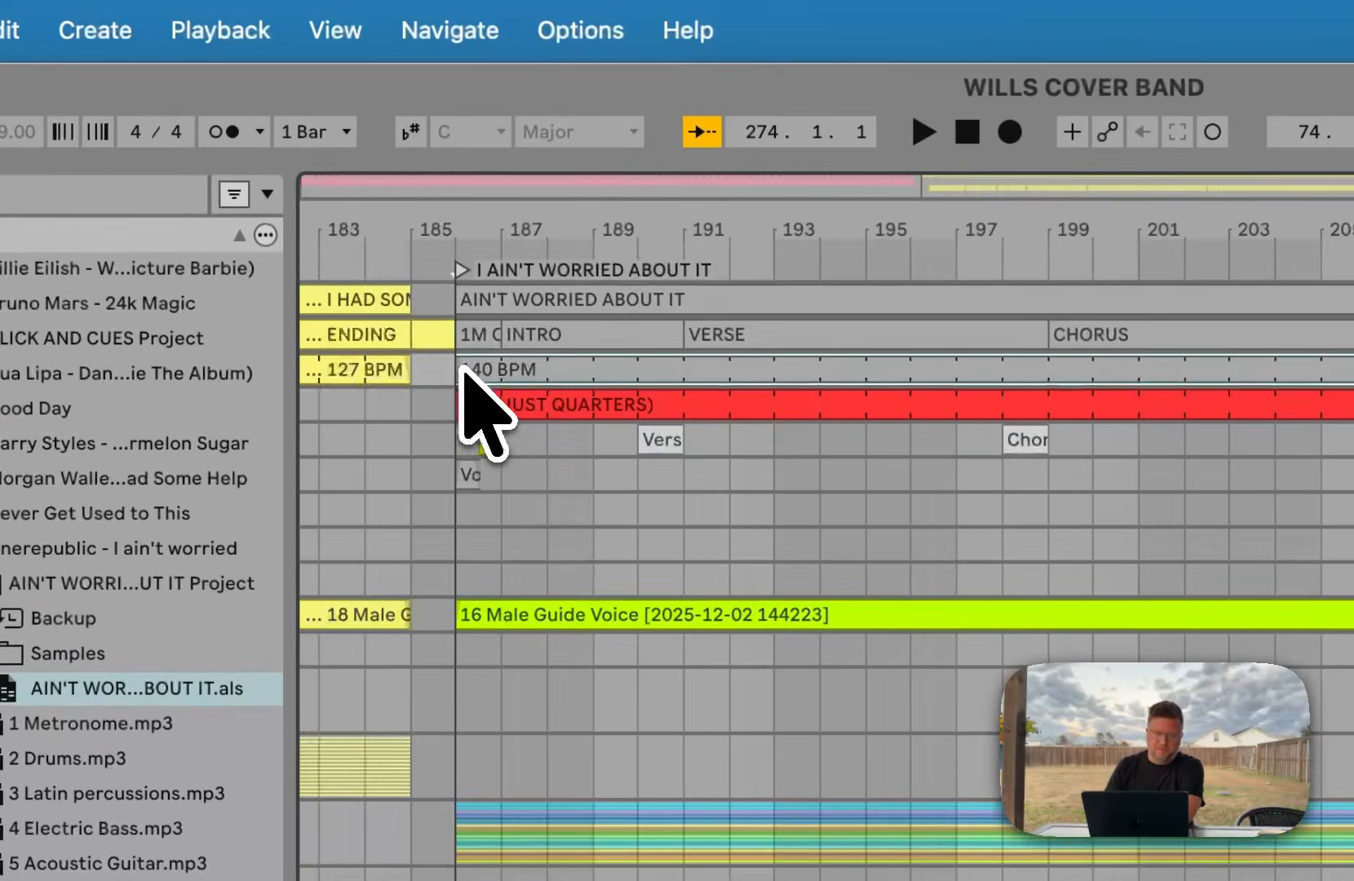
{"action": "left_click", "coordinate": [892, 272]}
{"action": "key", "text": "space"}
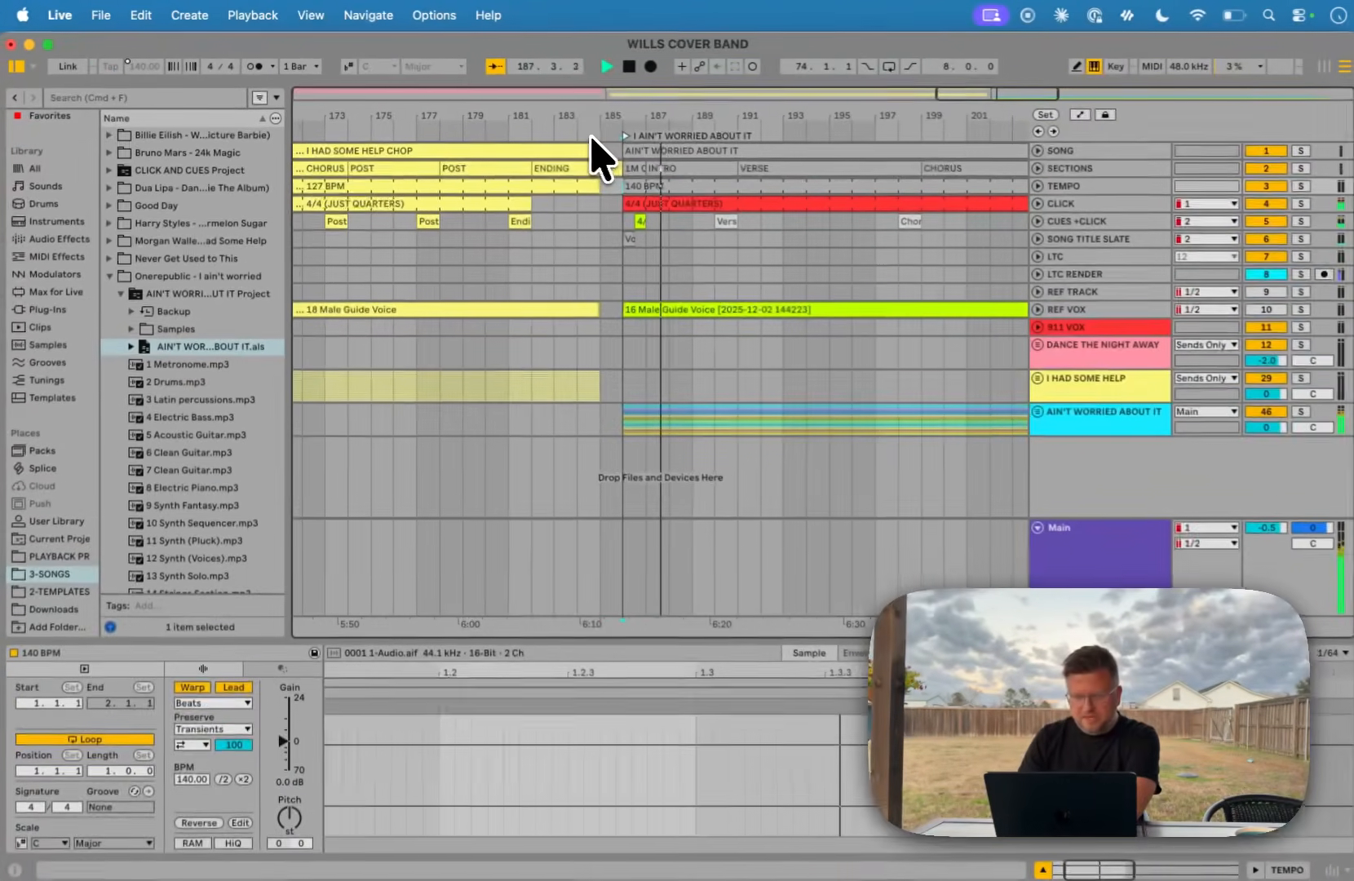
{"action": "key", "text": "space"}
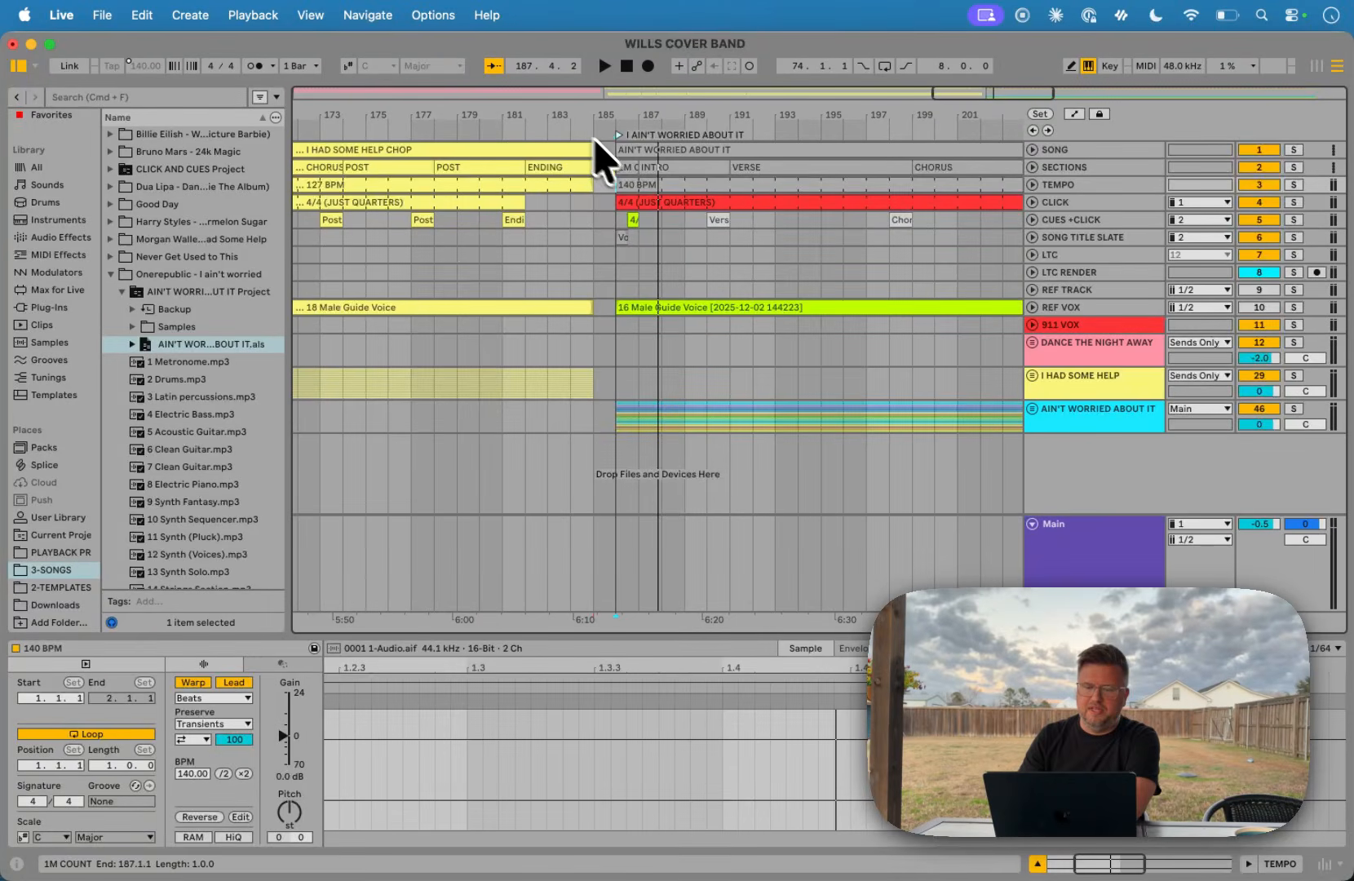
- Unfold the AIN'T WORRIED ABOUT IT group, examine the warp settings of its 18 Count In clip, and fold the group again
{"action": "left_click", "coordinate": [1033, 409]}
{"action": "scroll", "coordinate": [897, 418], "scroll_direction": "down", "scroll_amount": 5}
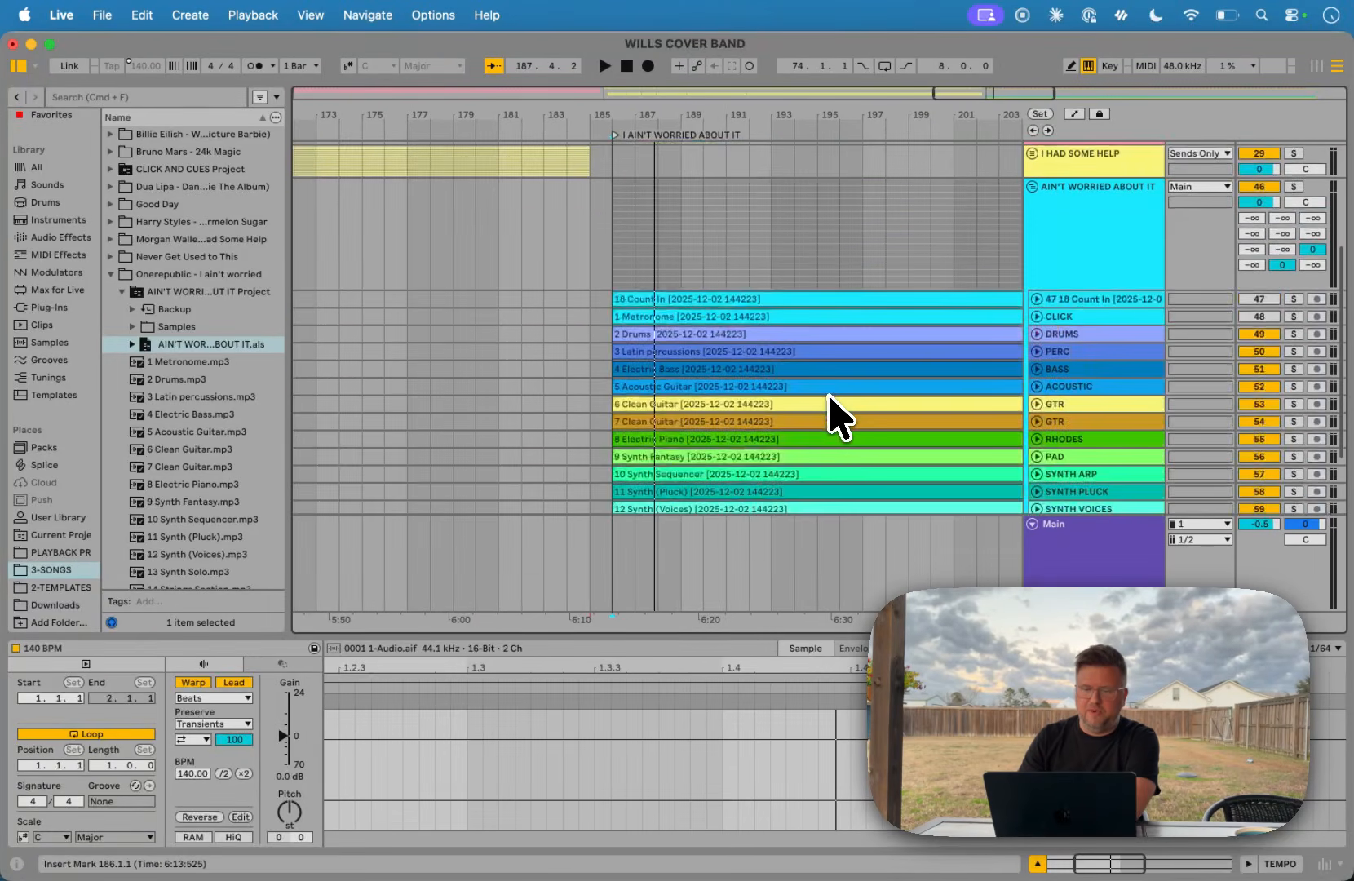
{"action": "left_click", "coordinate": [782, 297]}
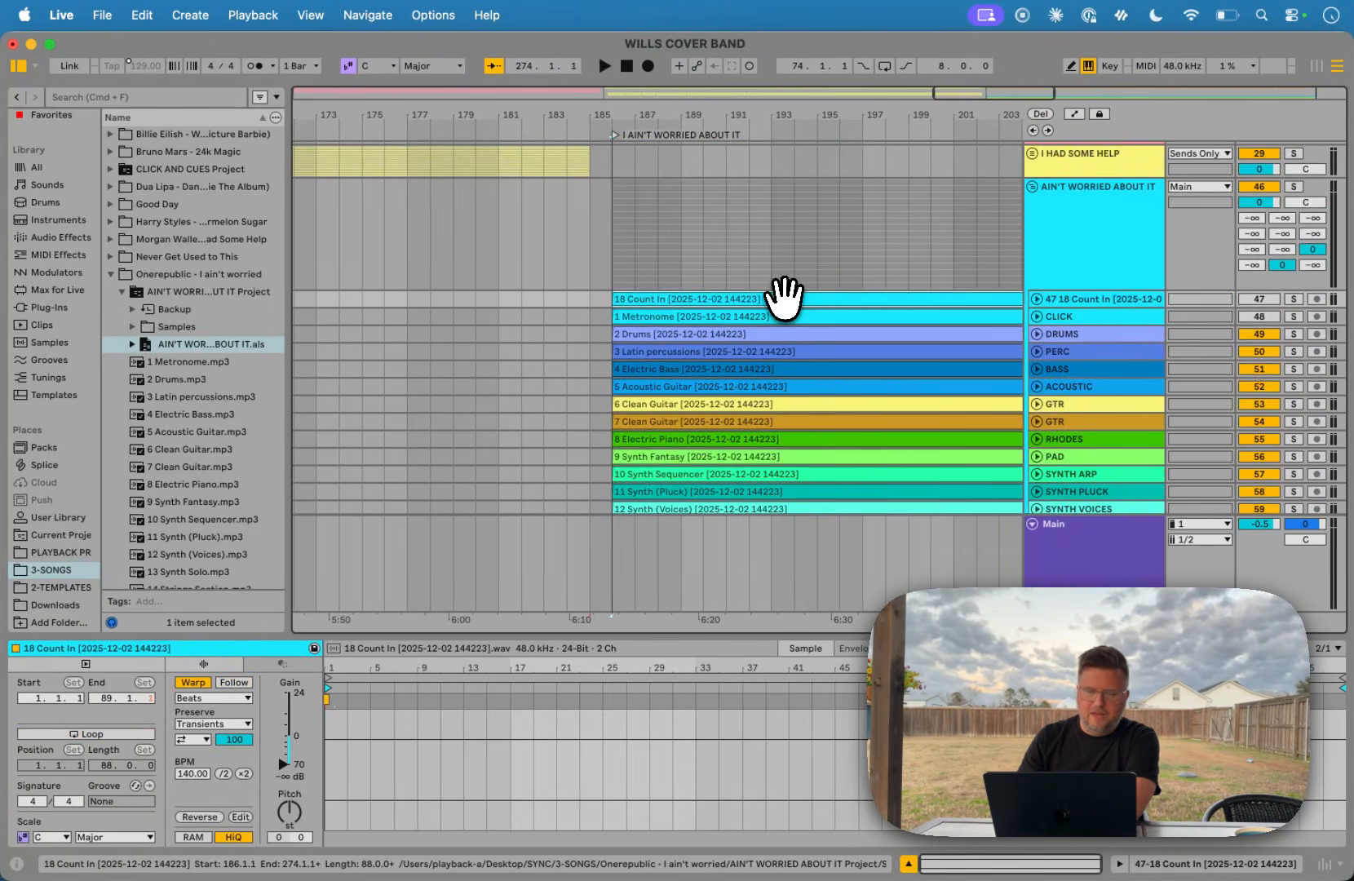
{"action": "left_click", "coordinate": [1032, 186]}
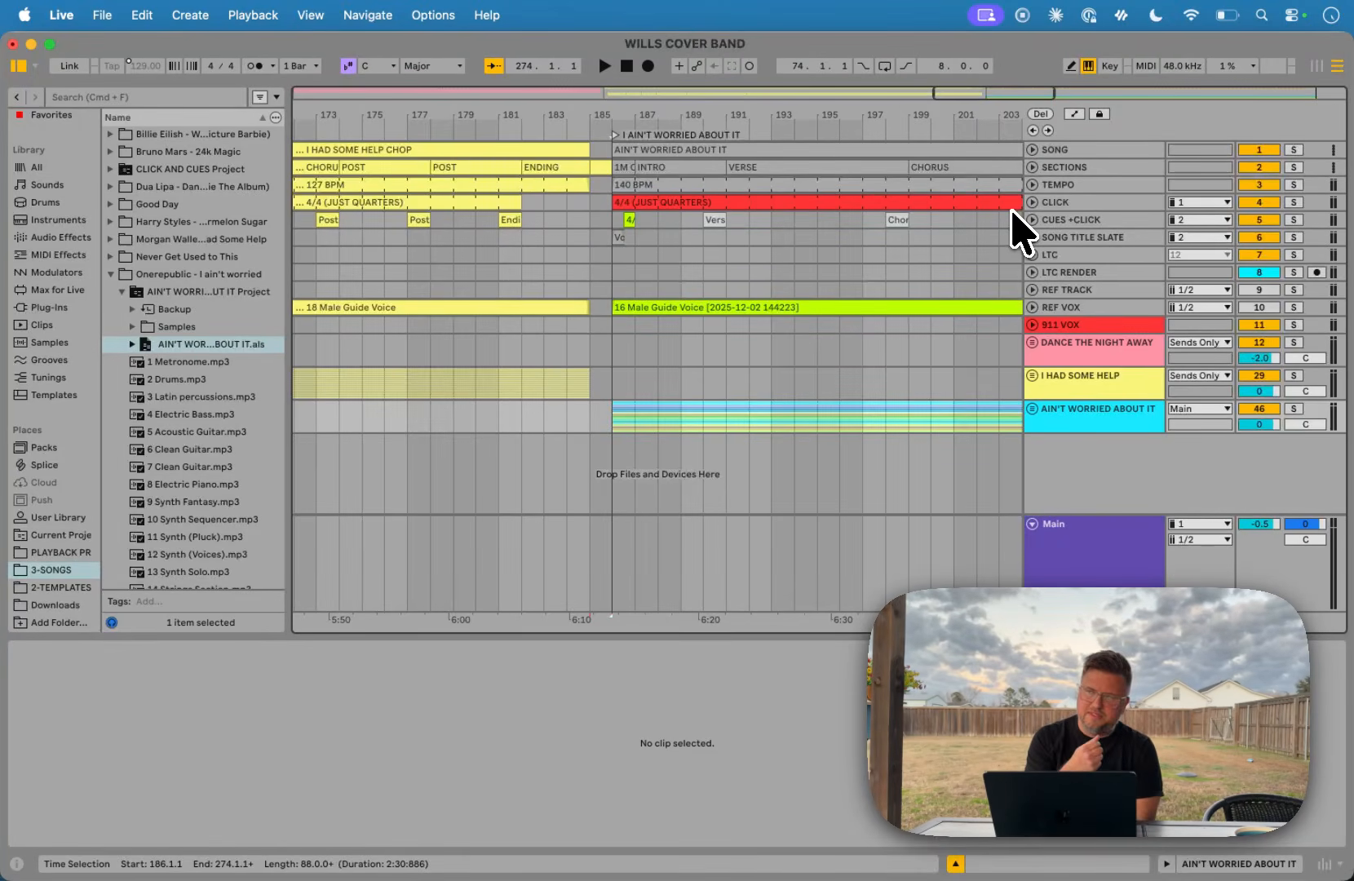
- Set the BPM of the 140 BPM clip on the TEMPO track to 138 and play from the song's locator to check it
{"action": "left_click", "coordinate": [762, 177]}
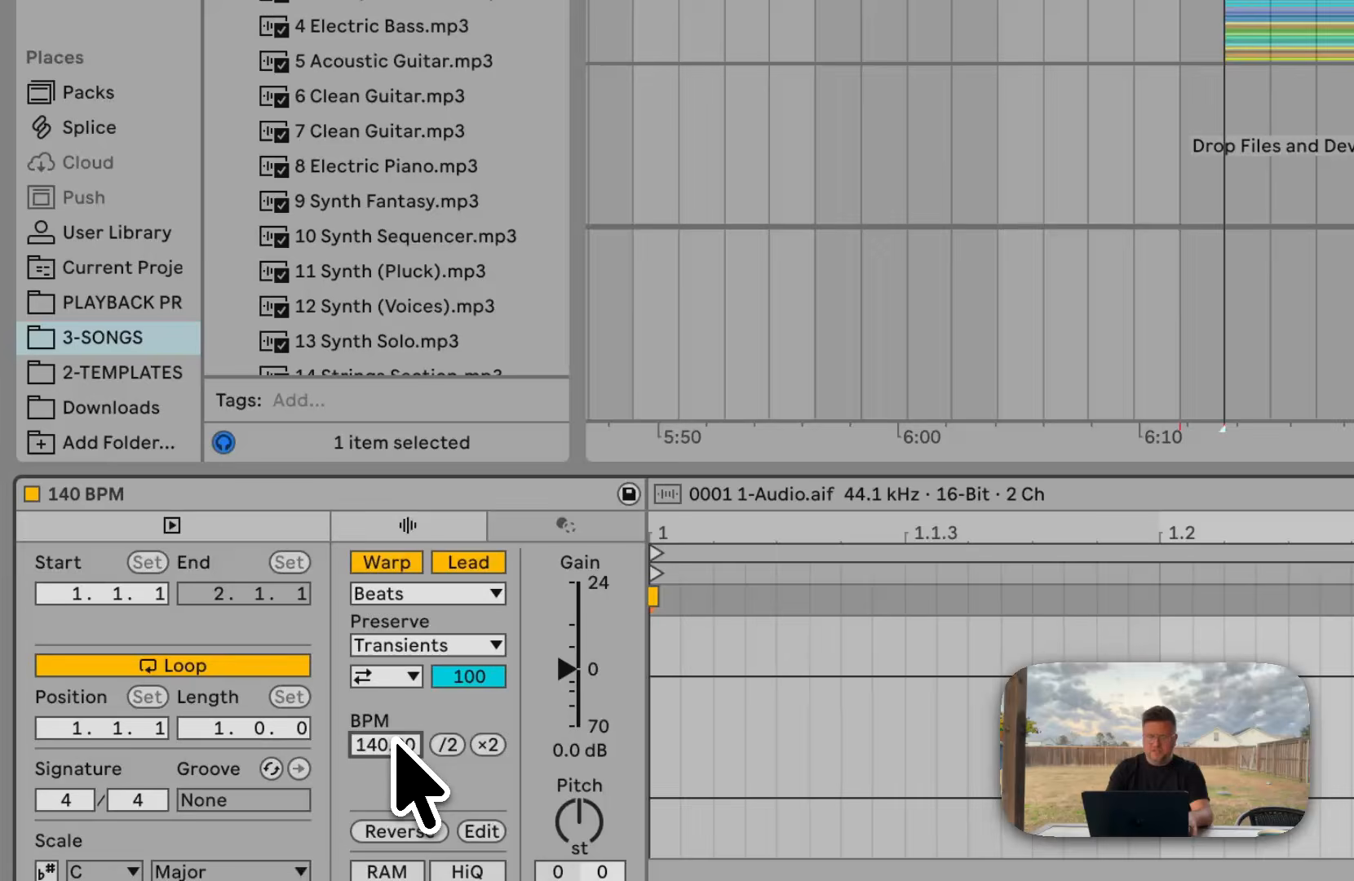
{"action": "left_click", "coordinate": [198, 772]}
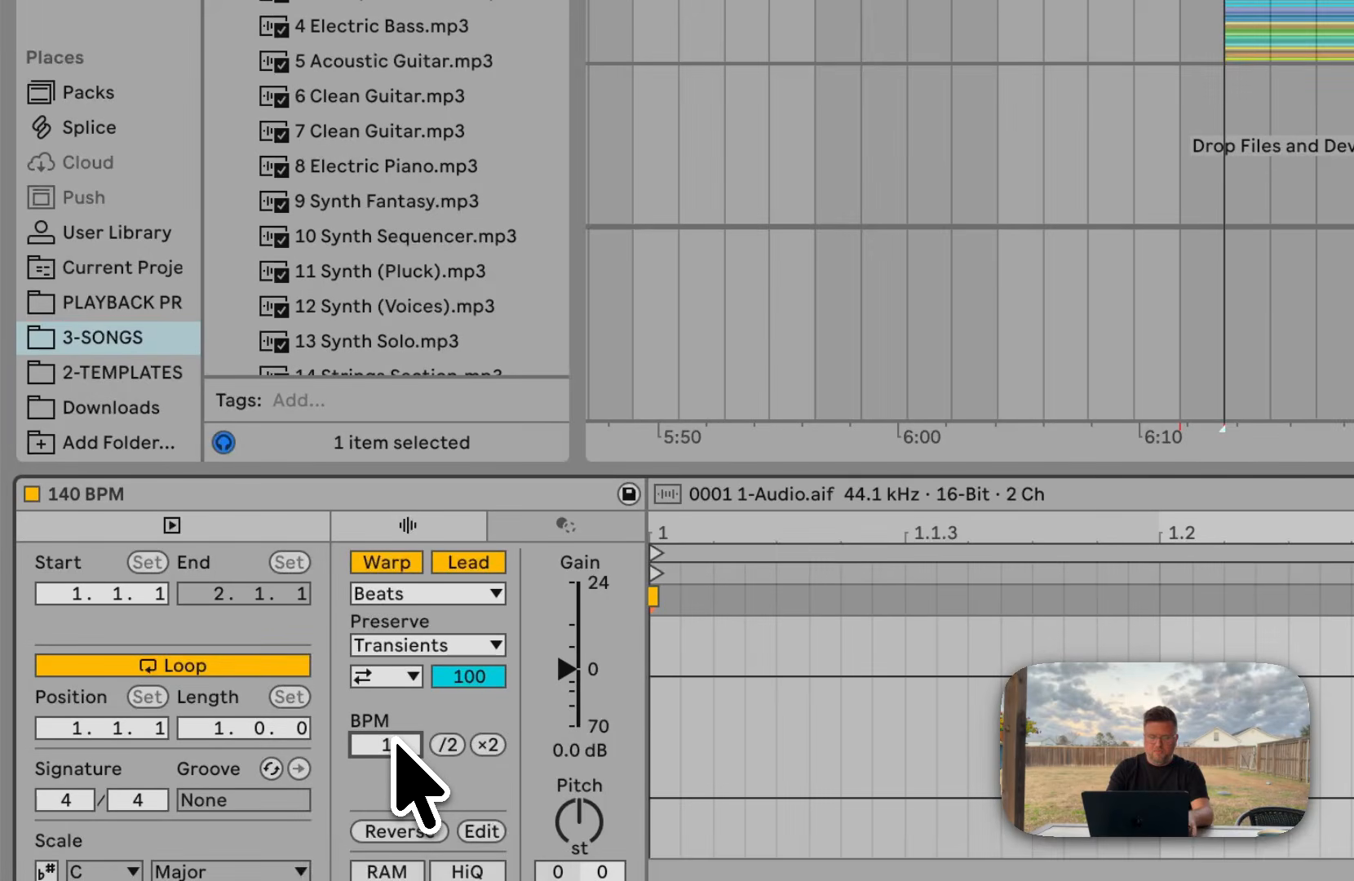
{"action": "type", "text": "138"}
{"action": "key", "text": "Return"}
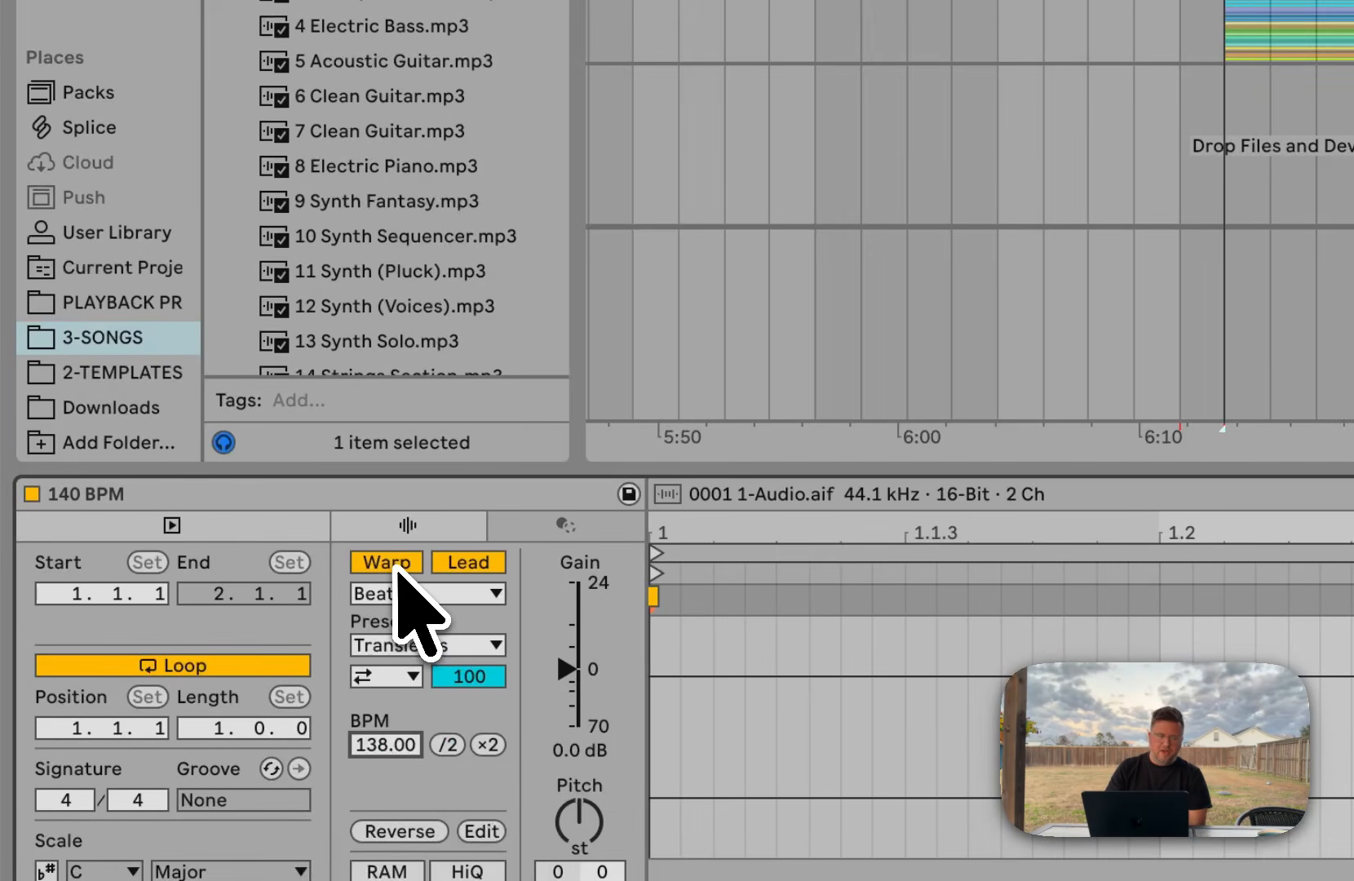
{"action": "left_click", "coordinate": [461, 570]}
{"action": "left_click", "coordinate": [457, 570]}
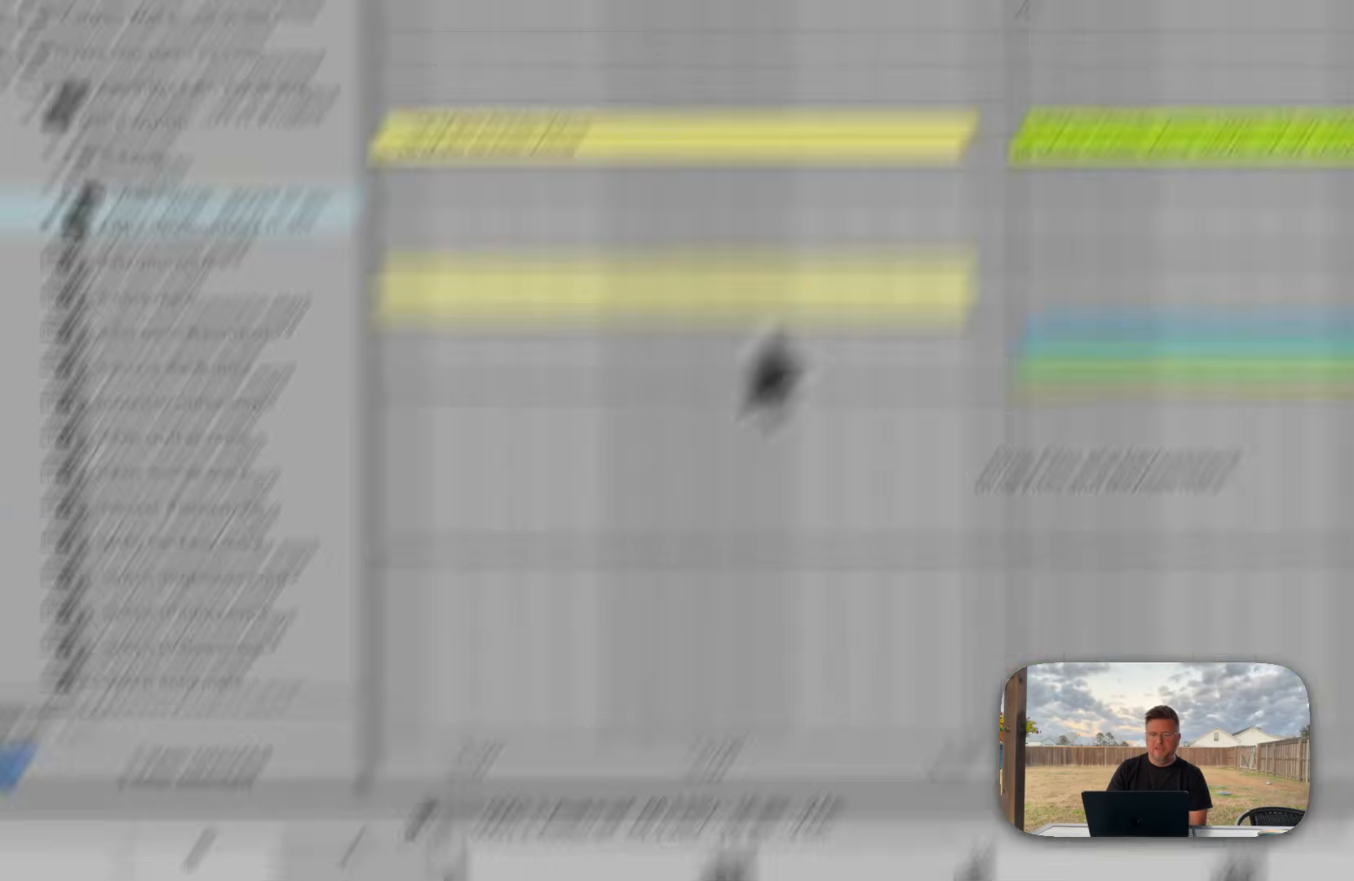
{"action": "key", "text": "space"}
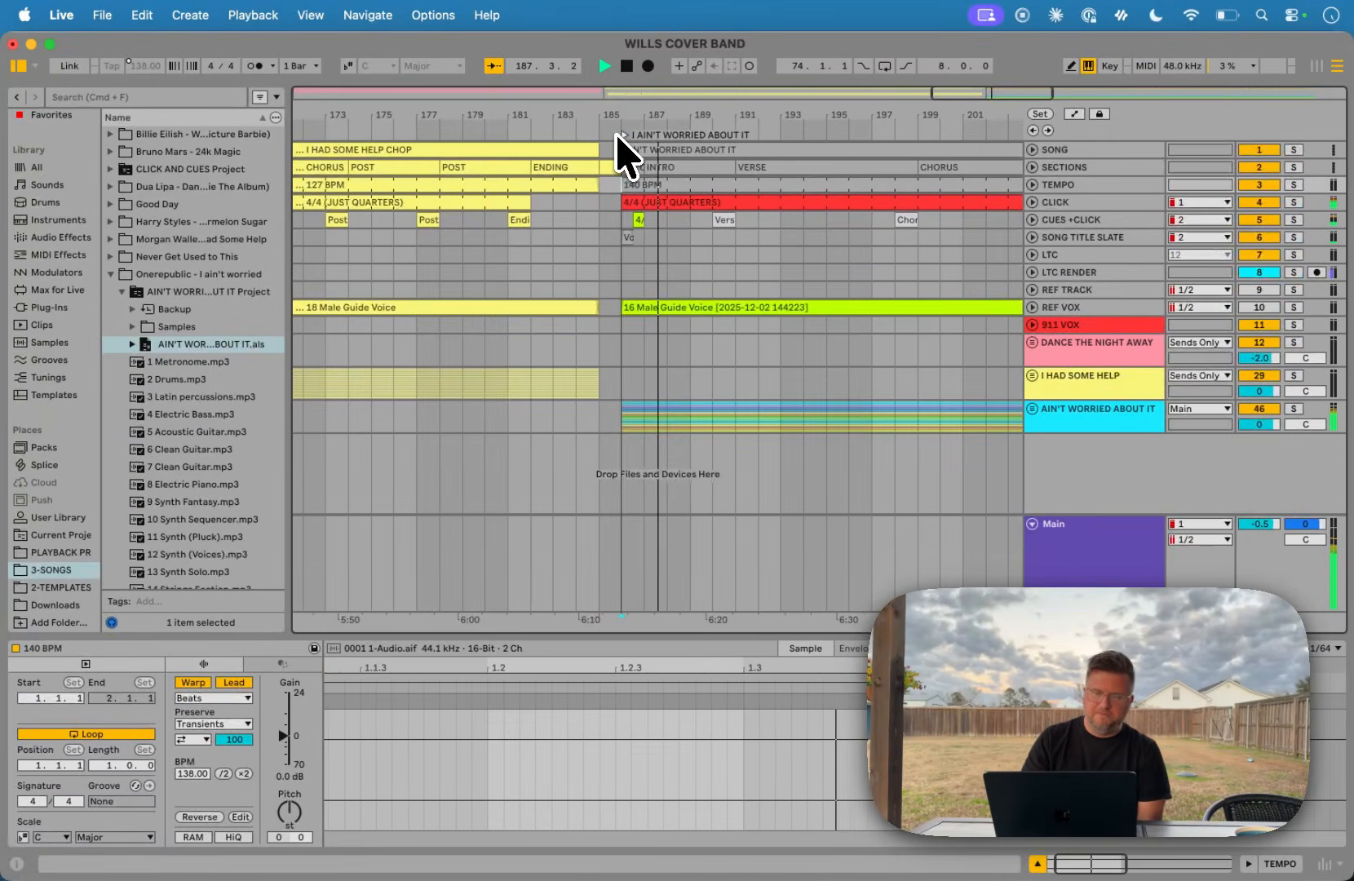
{"action": "key", "text": "space"}
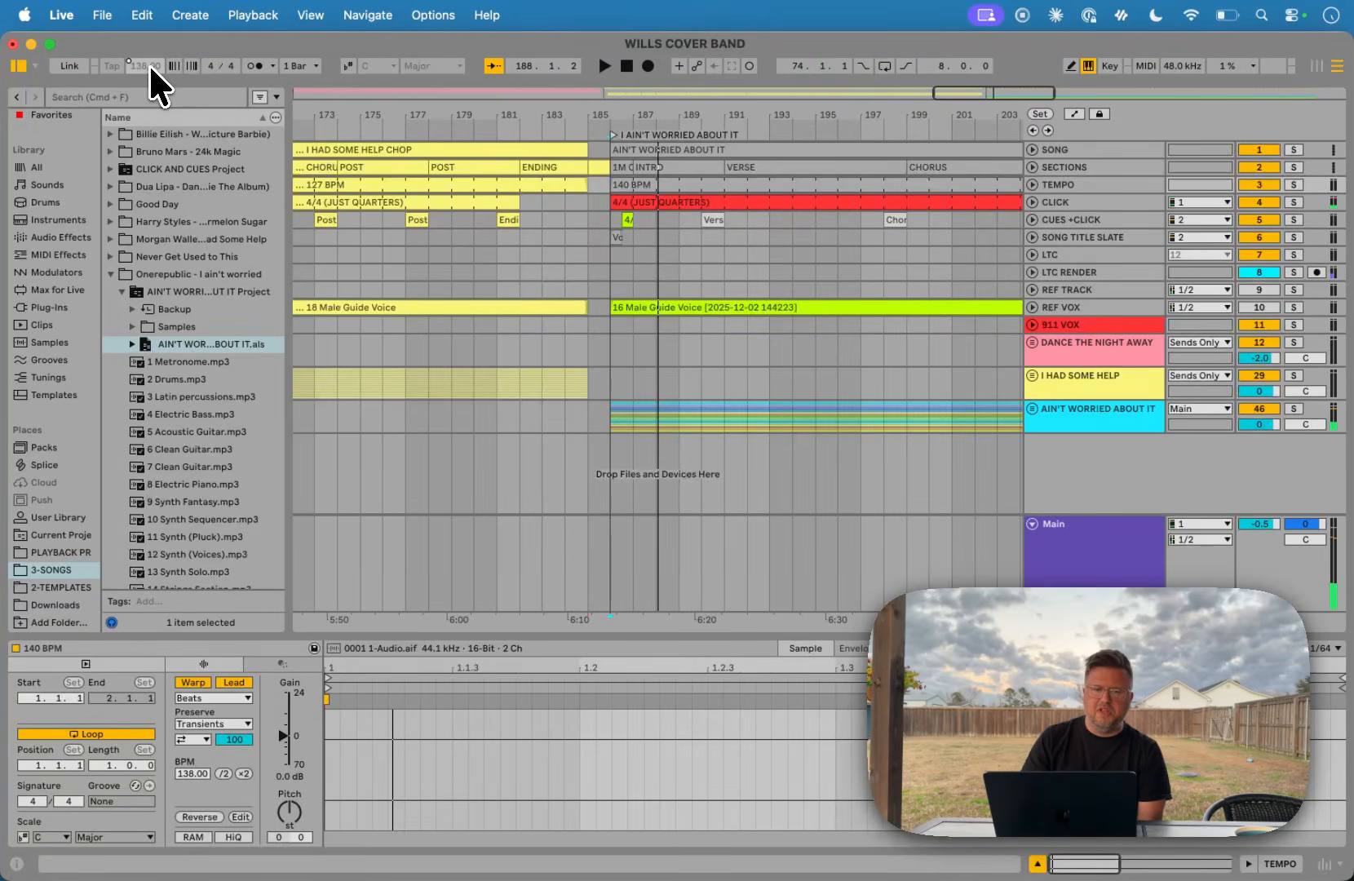